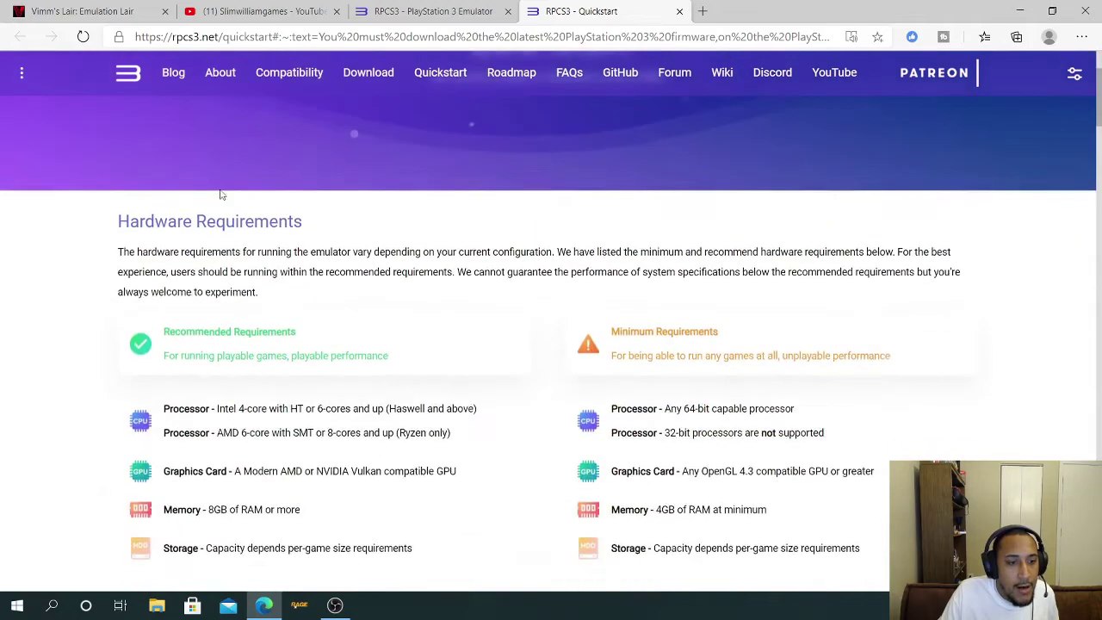
Step: Review the hardware requirements, software requirements and PlayStation 3 firmware installation notes on the RPCS3 Quickstart page
scroll(498, 320, up, 4)
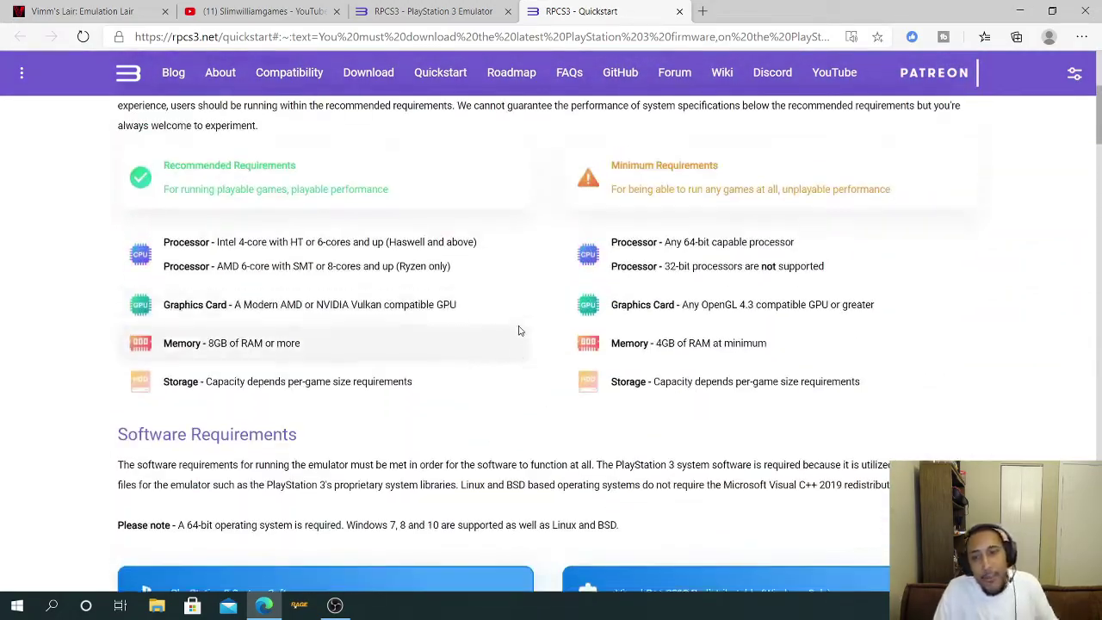
scroll(513, 359, down, 6)
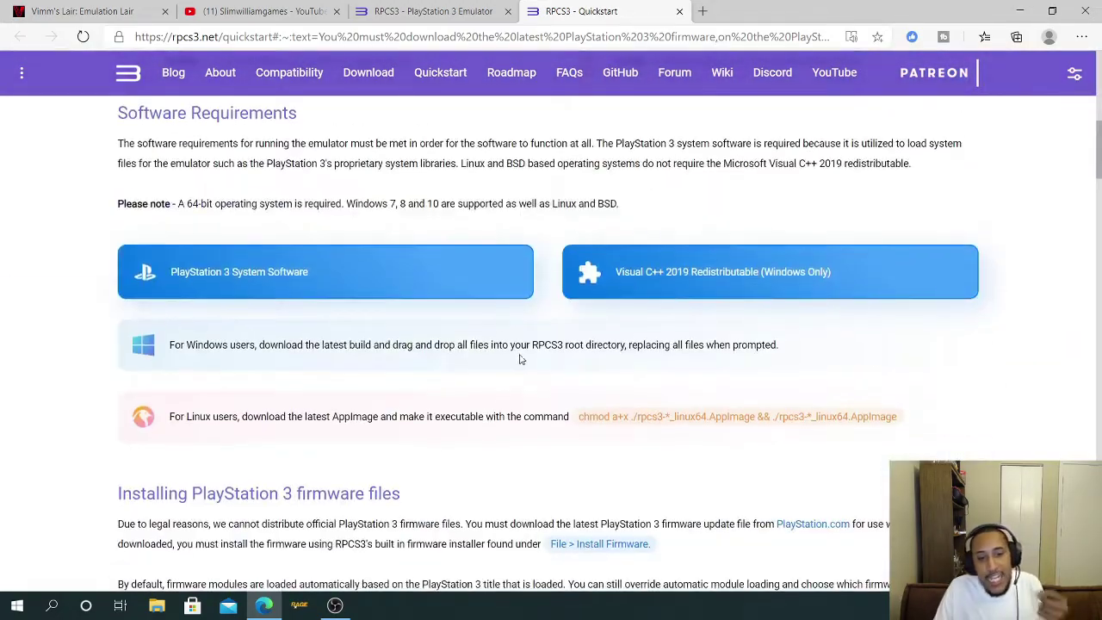
scroll(521, 362, down, 2)
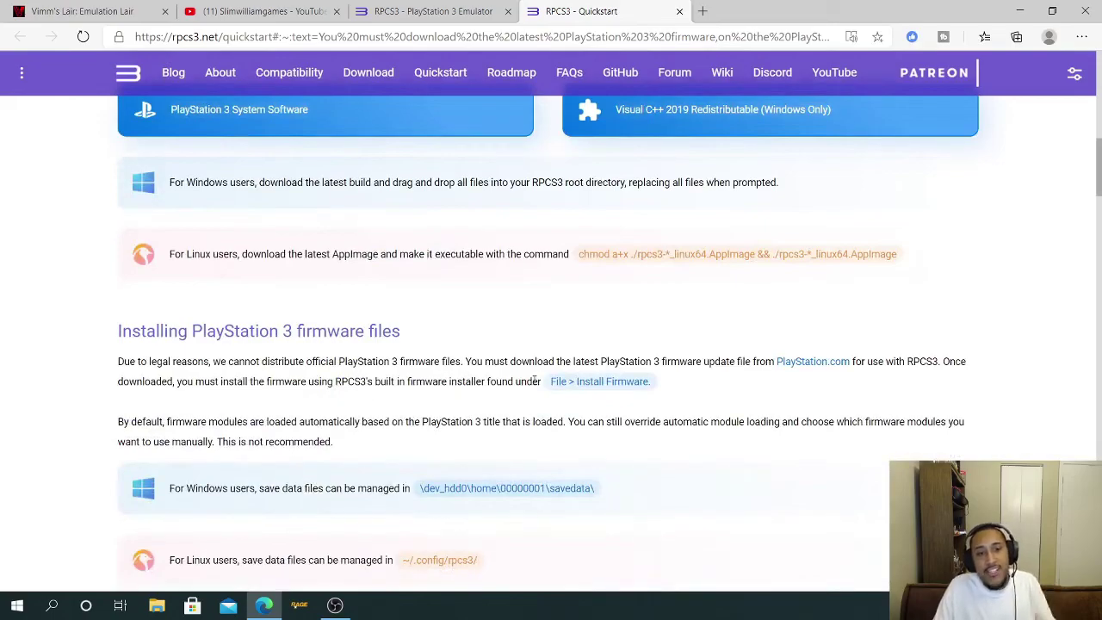
scroll(534, 380, up, 4)
scroll(531, 381, down, 4)
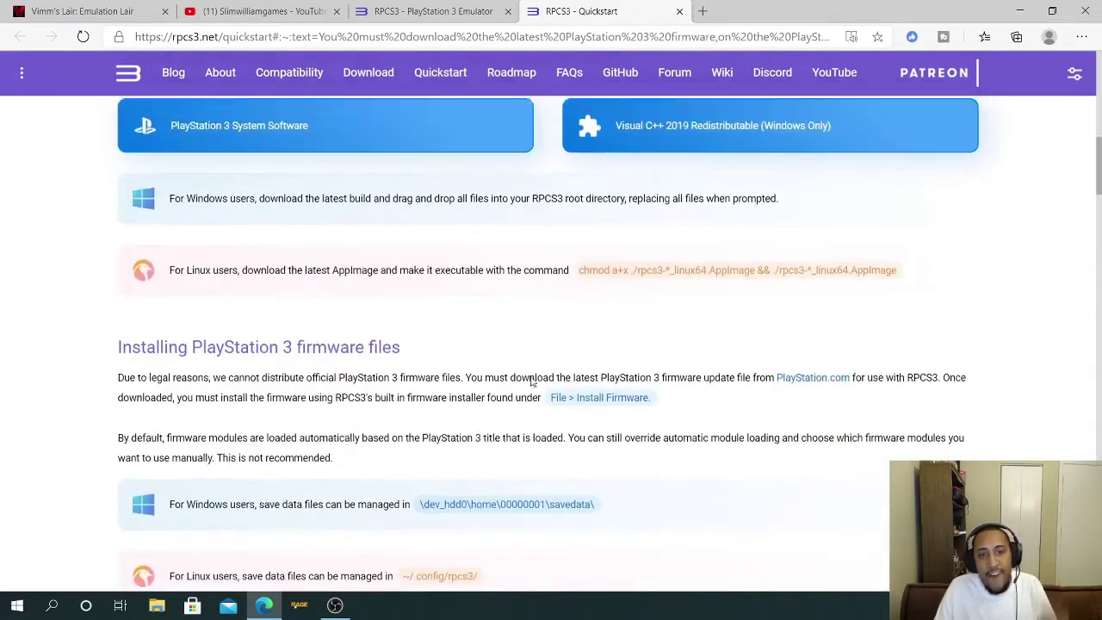
scroll(531, 382, up, 10)
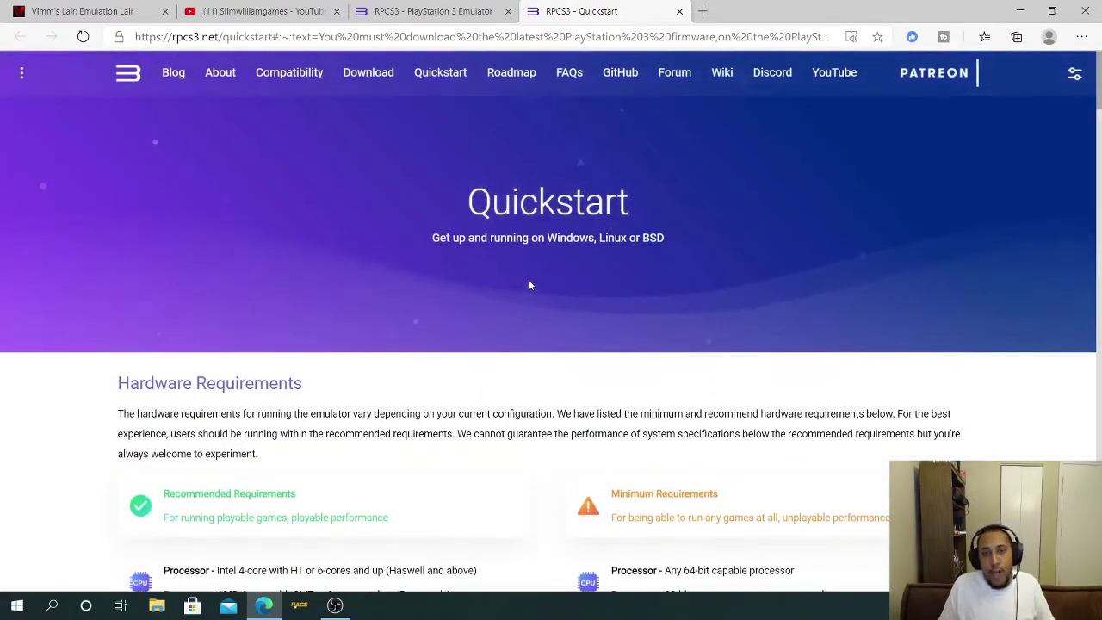
Step: Download the latest Windows build of RPCS3 from the emulator website's download page
click(446, 15)
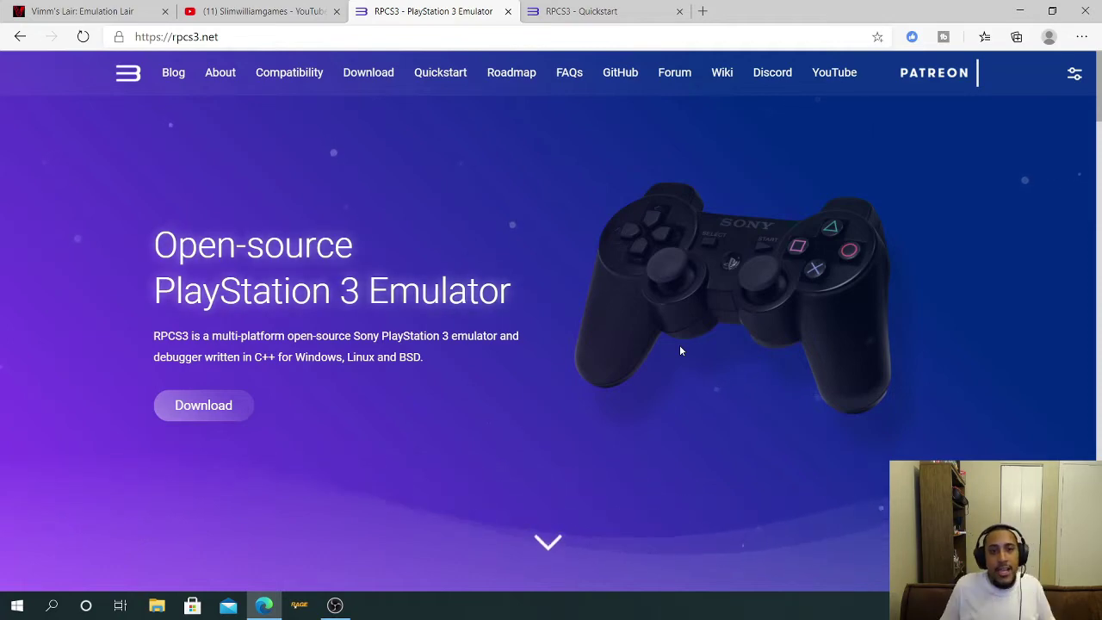
scroll(425, 348, down, 2)
click(202, 247)
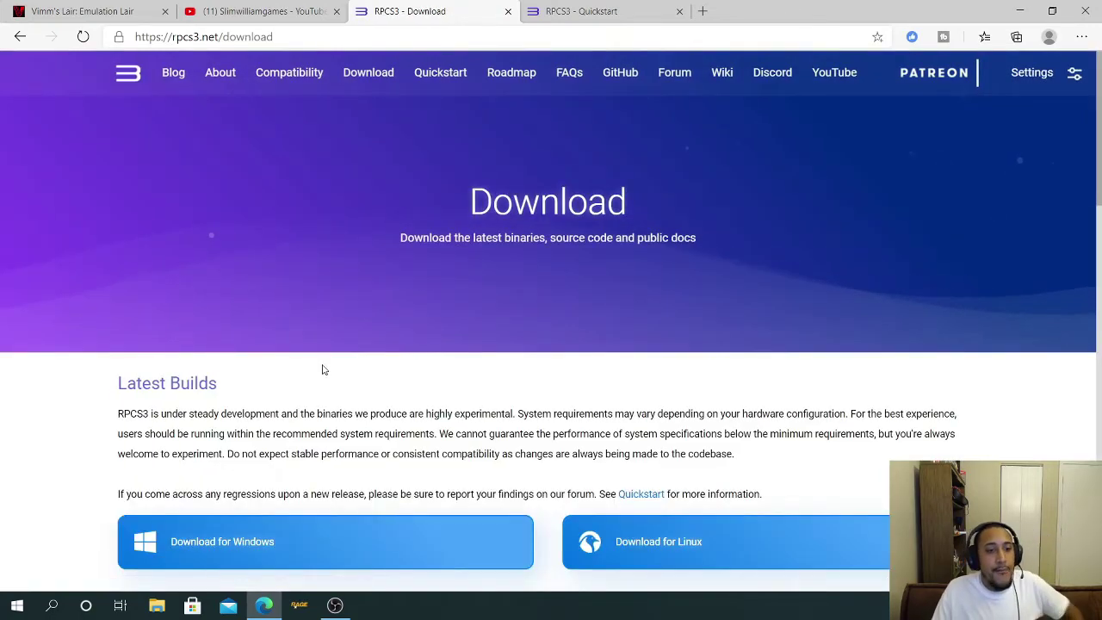
scroll(320, 344, down, 2)
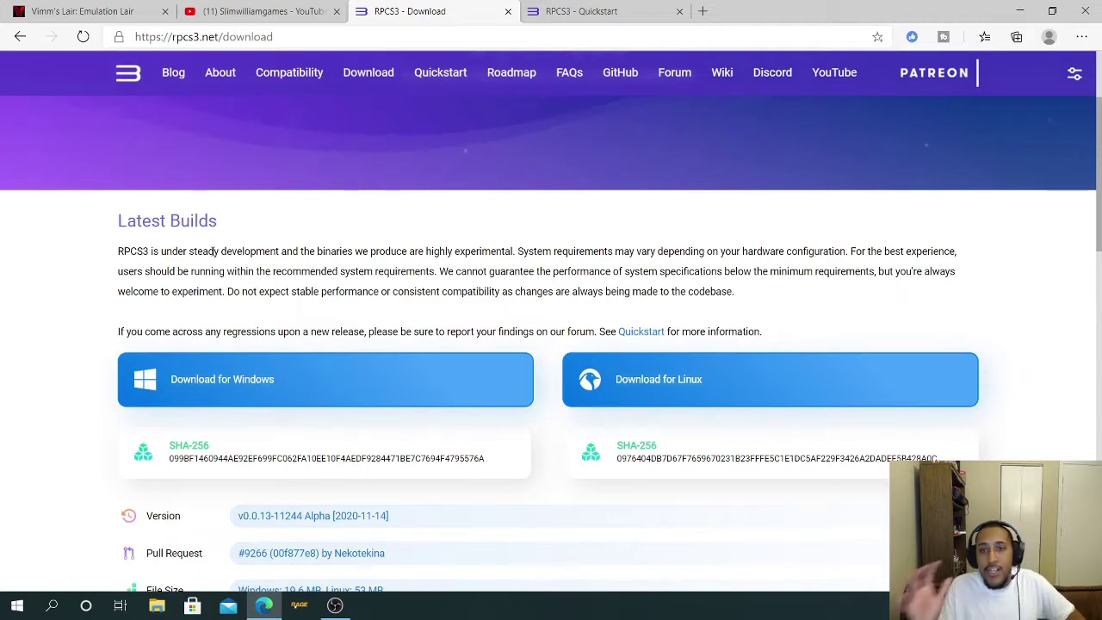
drag(98, 227, 295, 229)
click(206, 362)
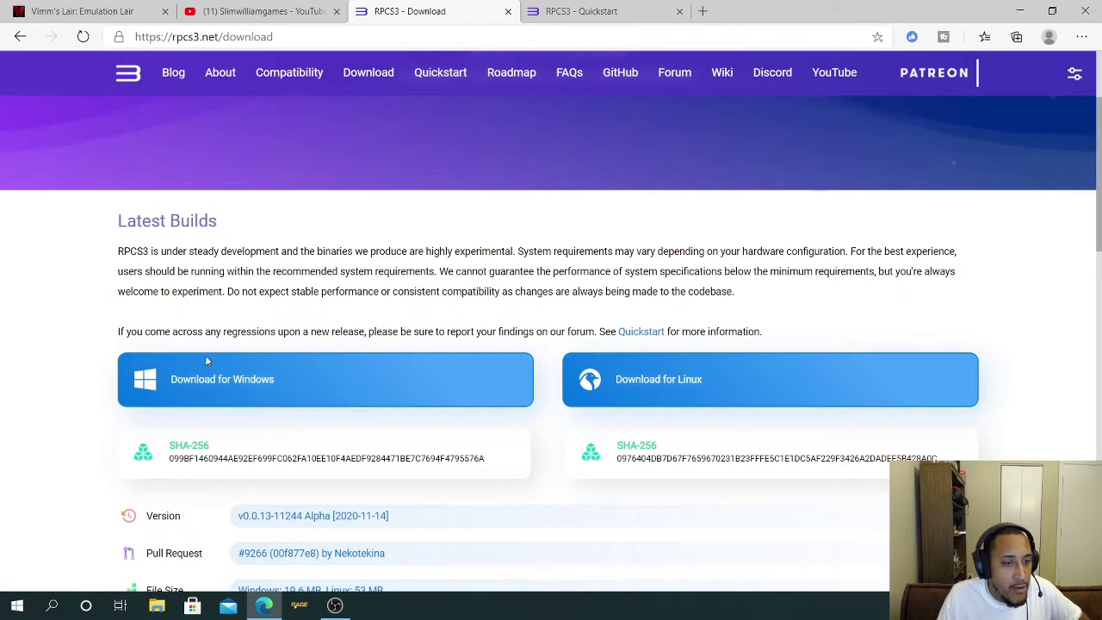
scroll(206, 362, down, 3)
scroll(441, 302, up, 2)
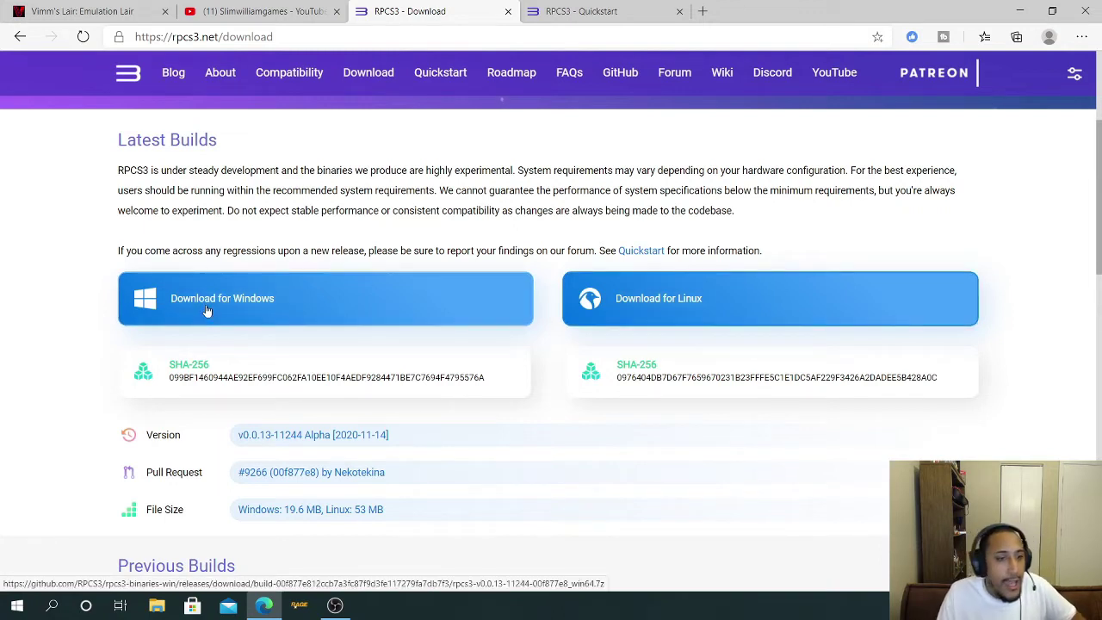
click(208, 310)
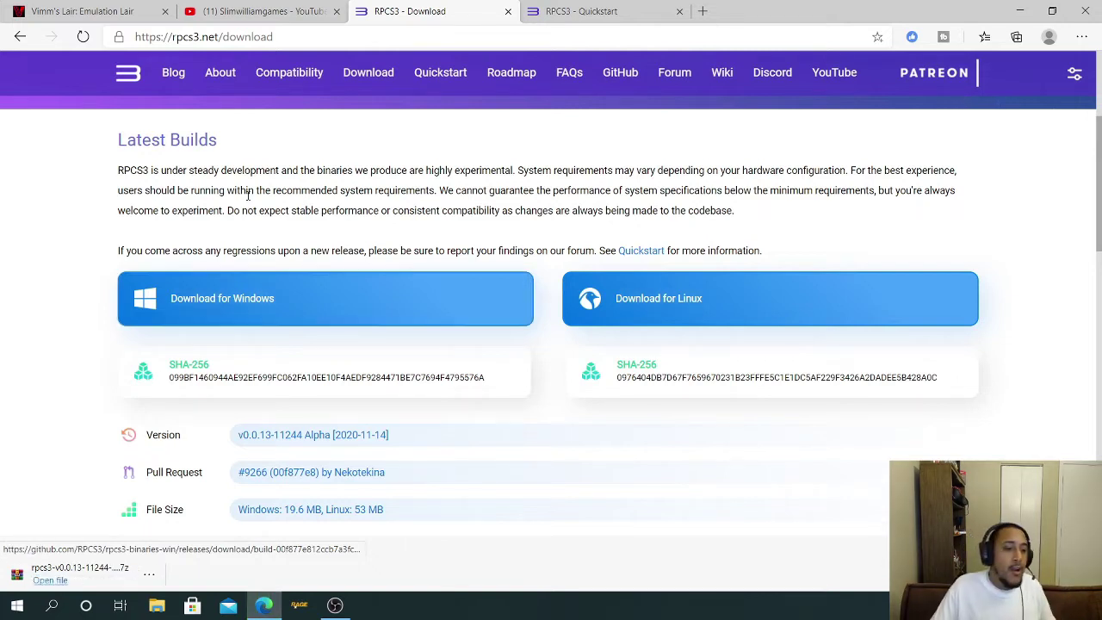
click(84, 575)
click(590, 320)
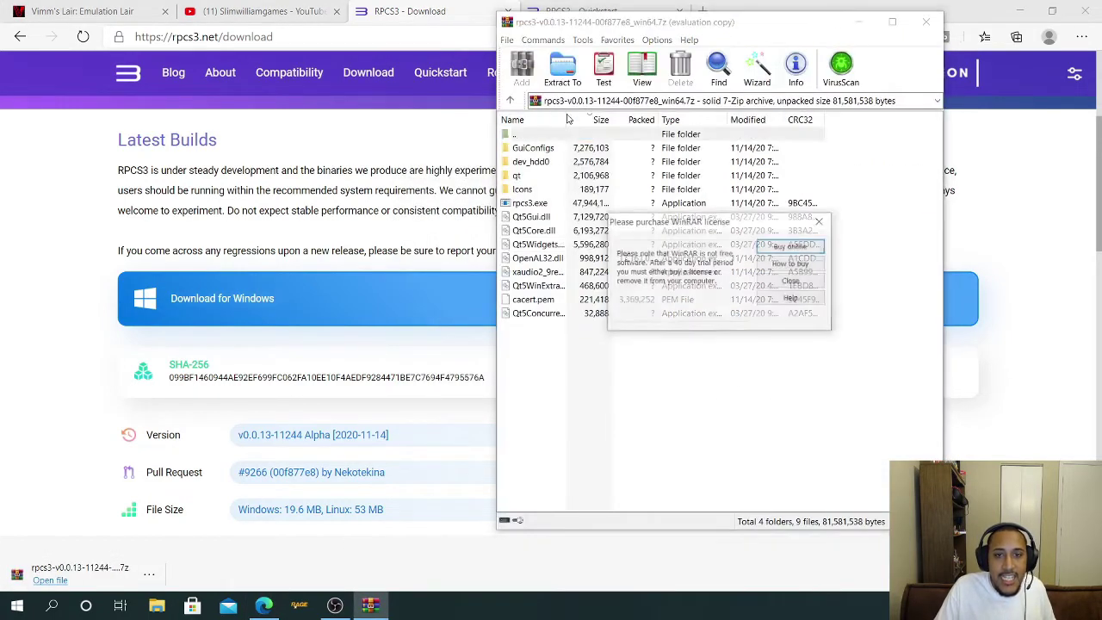
click(818, 223)
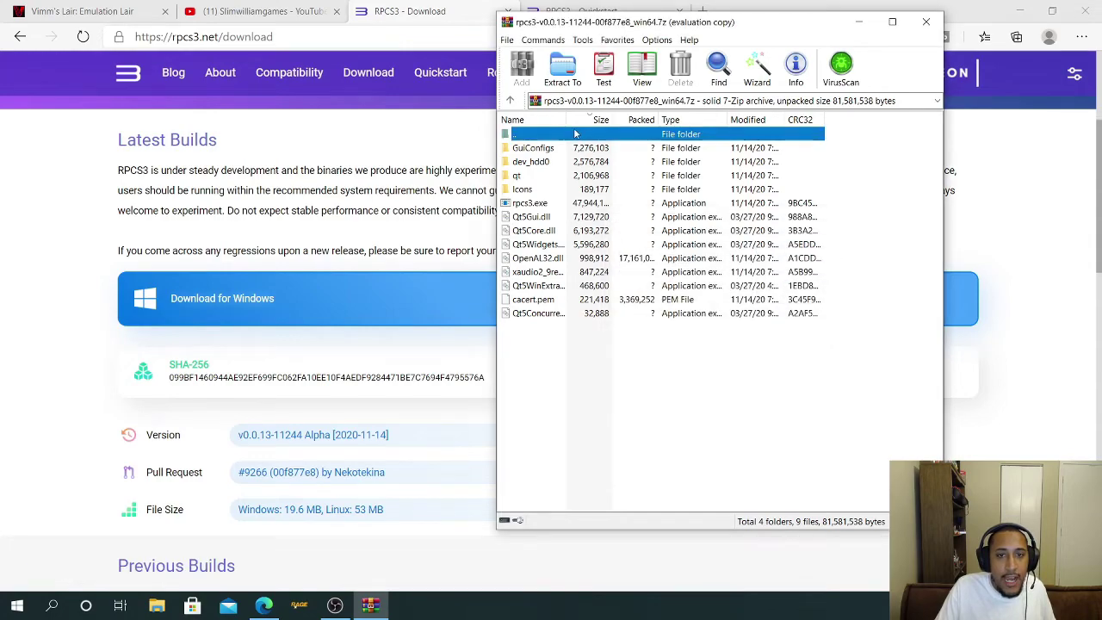
click(1018, 10)
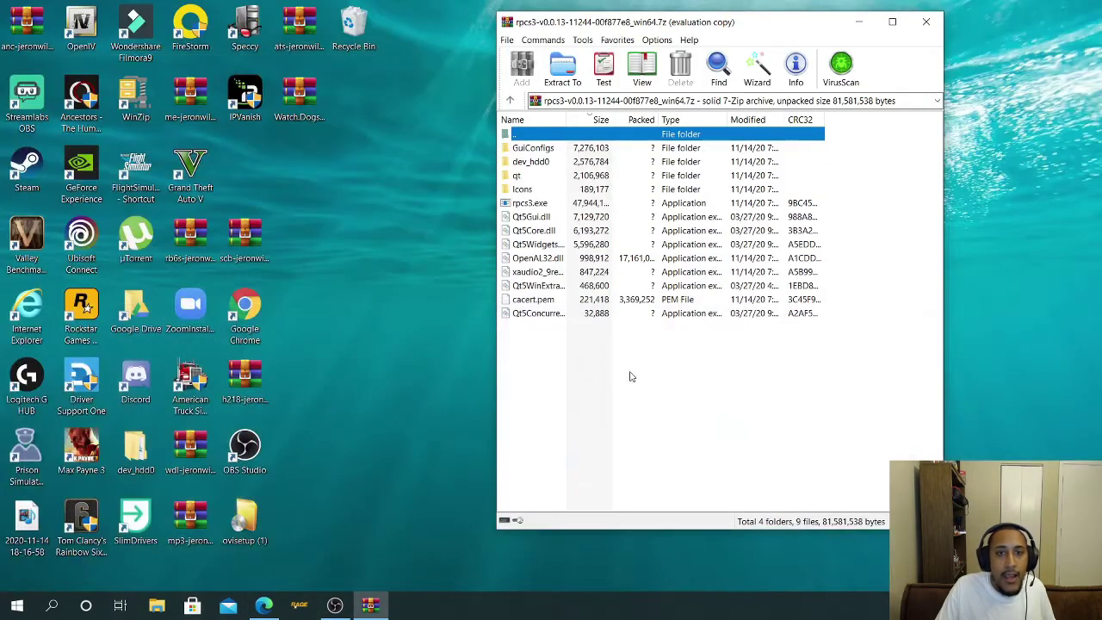
drag(679, 32, 744, 41)
drag(613, 359, 636, 139)
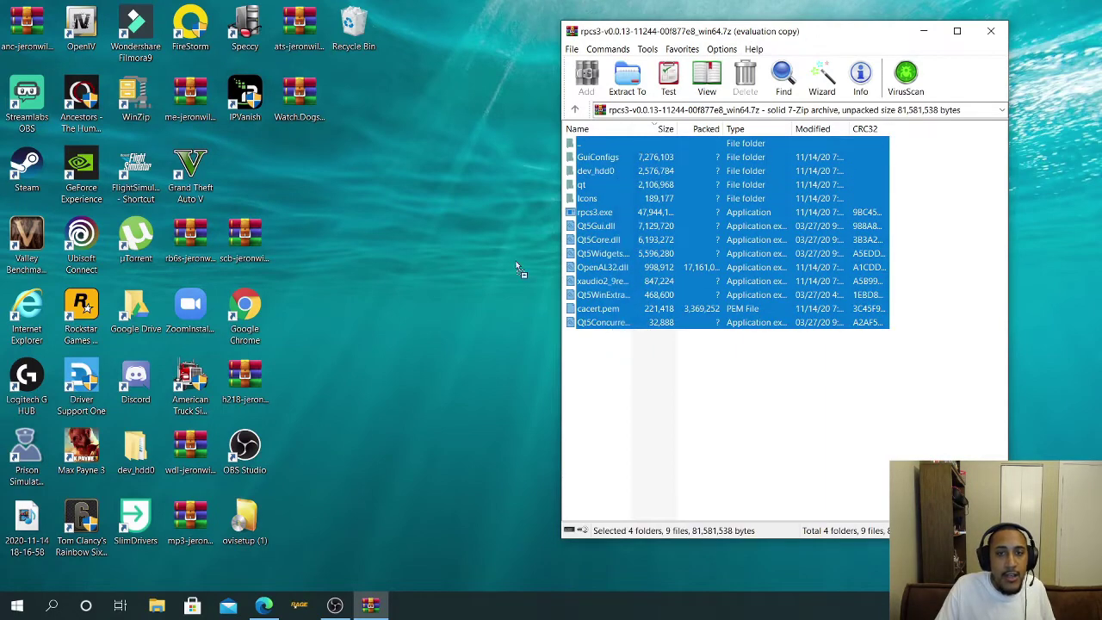
click(988, 32)
Step: Move the downloaded rpcs3 archive from the Downloads folder to an empty area of the desktop
click(157, 605)
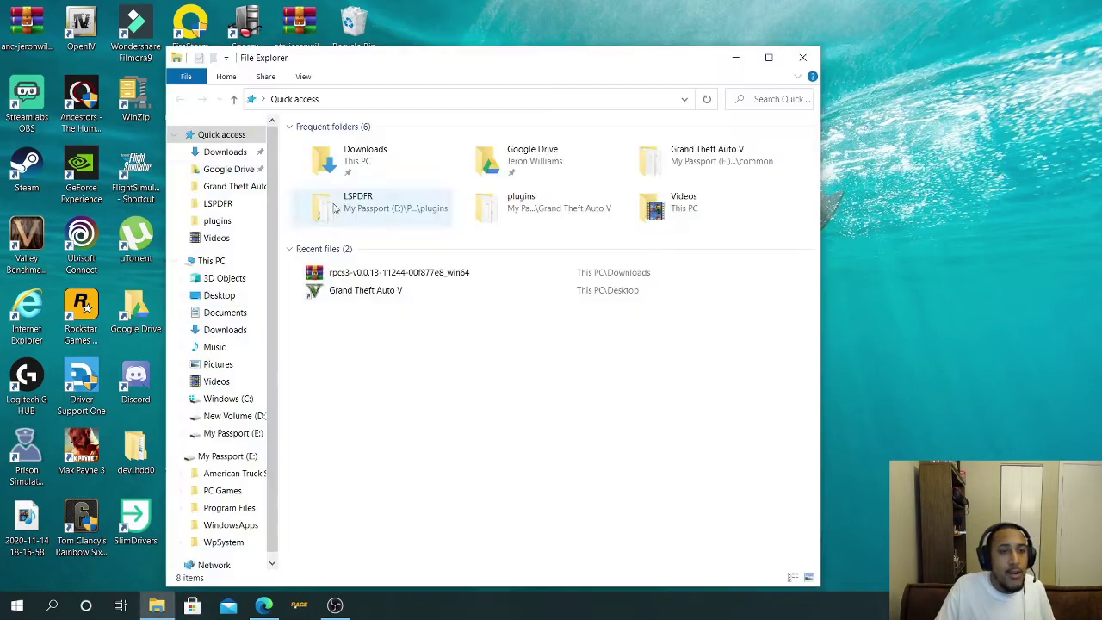
click(240, 152)
drag(379, 162, 957, 69)
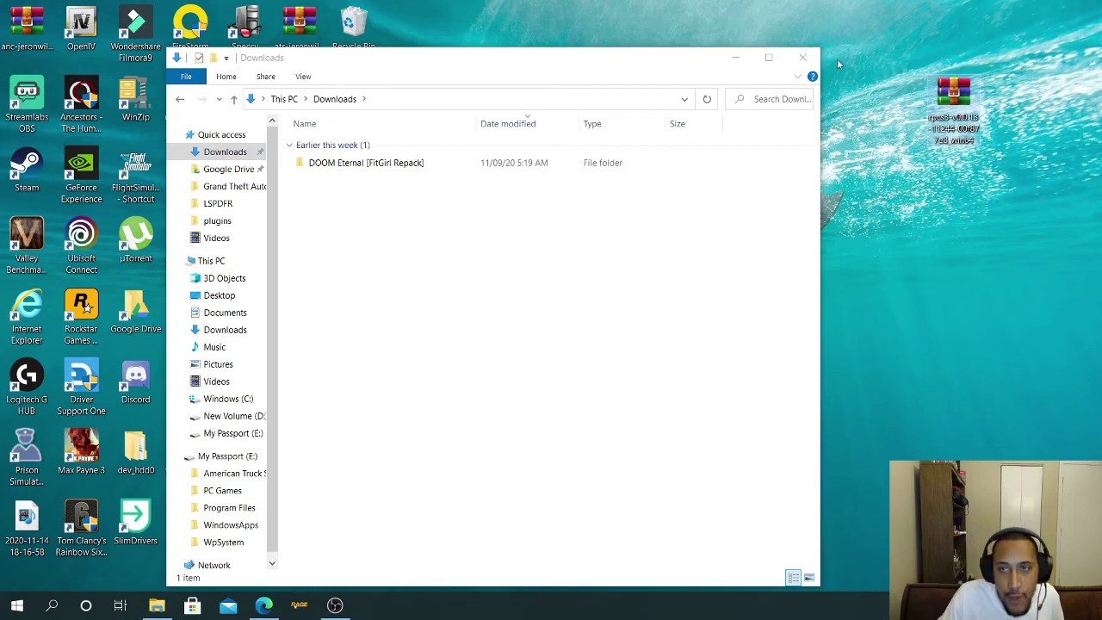
click(802, 58)
drag(951, 93, 734, 162)
drag(1023, 16, 1016, 17)
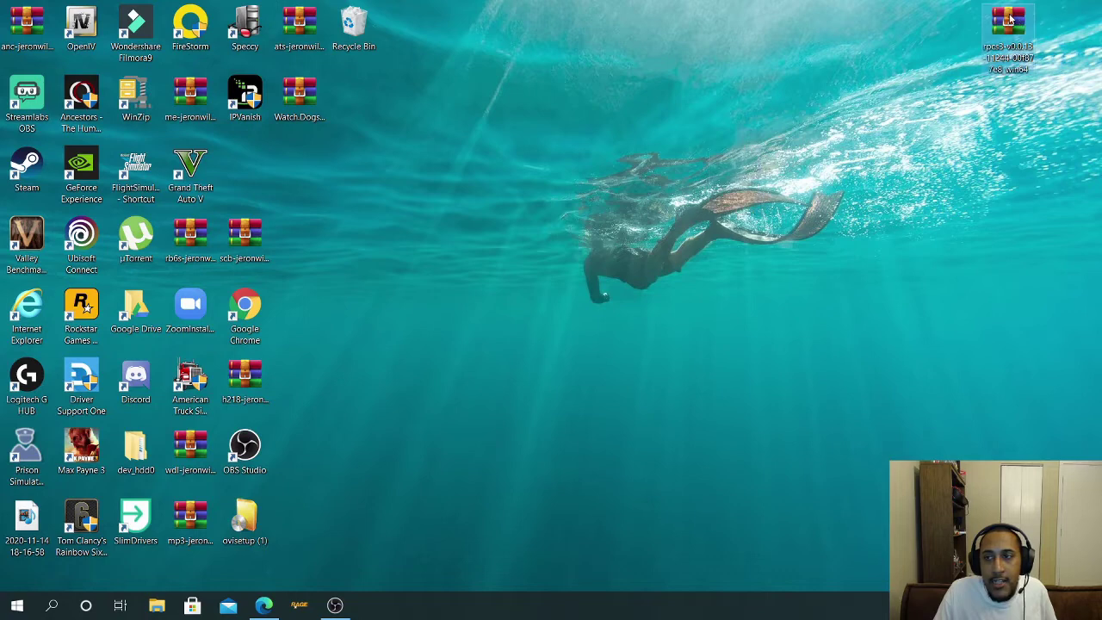
Step: Try to extract the rpcs3 archive directly onto the desktop, answering the file replacement prompts, and cancel the extraction
right_click(1014, 17)
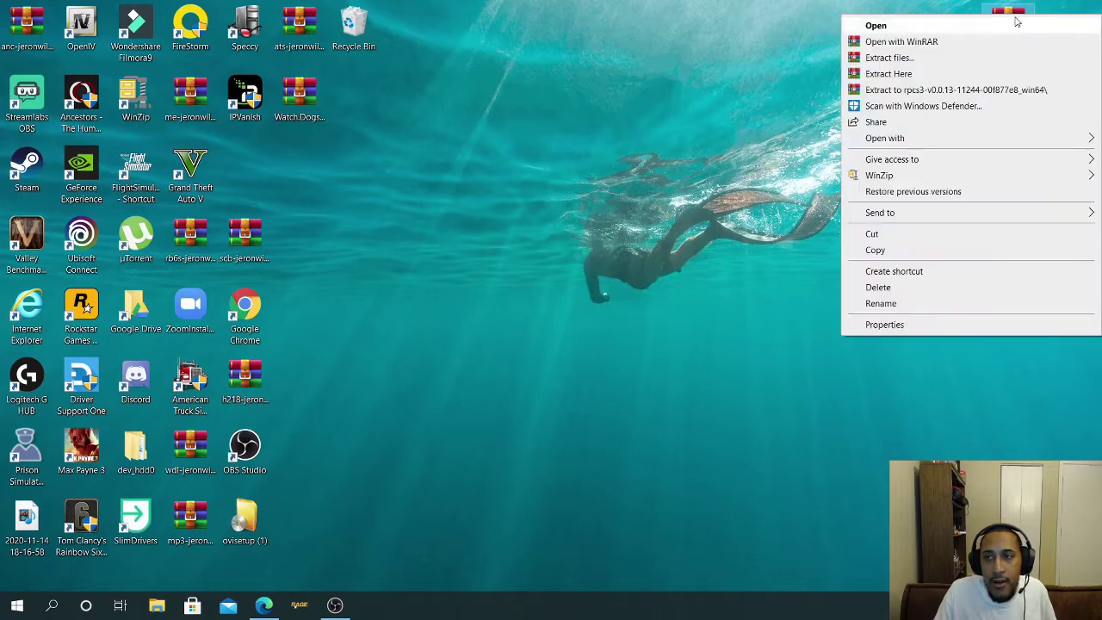
click(940, 80)
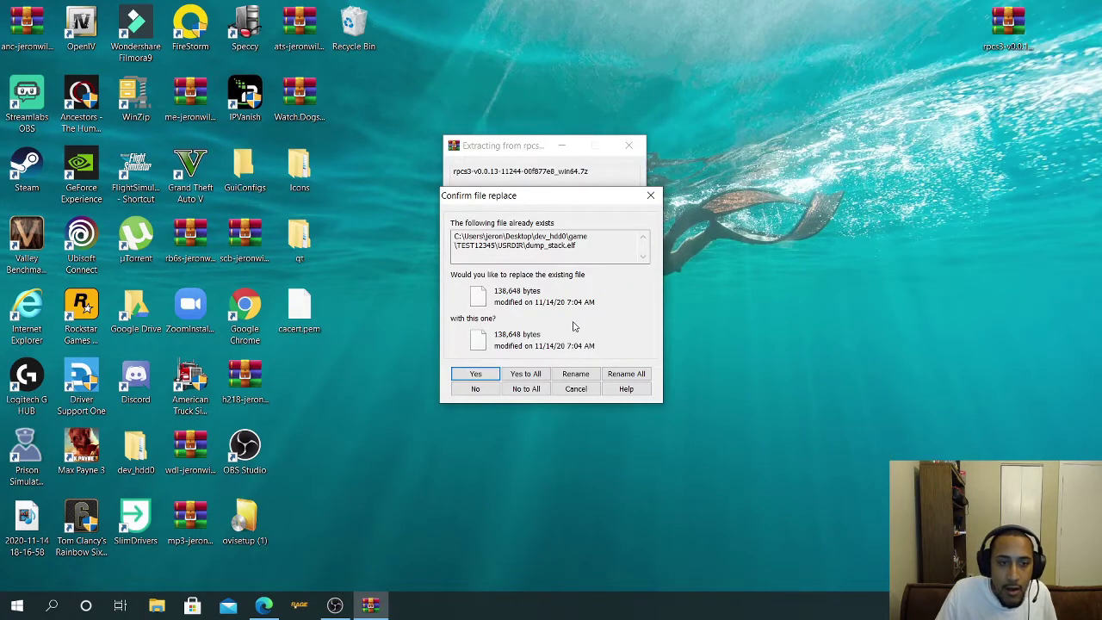
drag(539, 200, 643, 262)
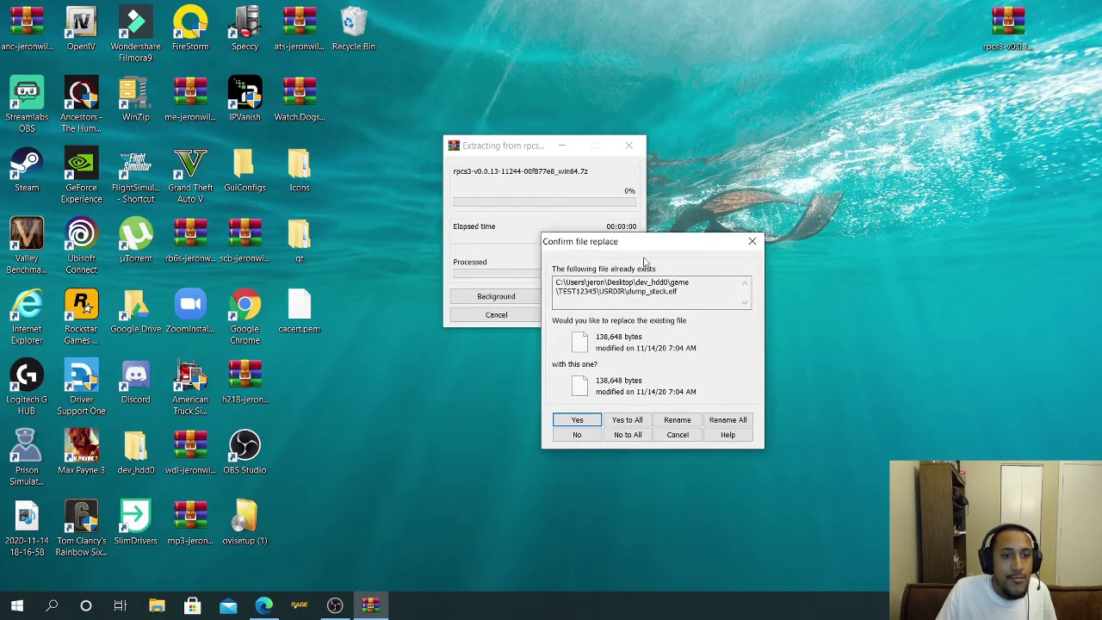
click(586, 422)
click(480, 374)
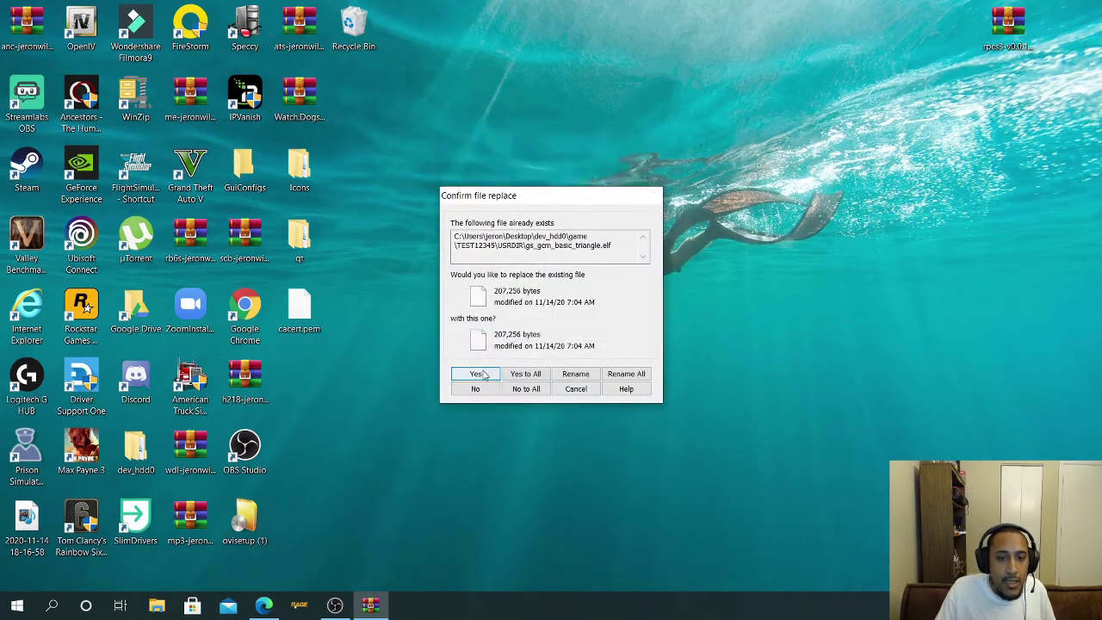
click(480, 375)
click(480, 376)
click(480, 377)
click(481, 378)
click(482, 382)
click(483, 385)
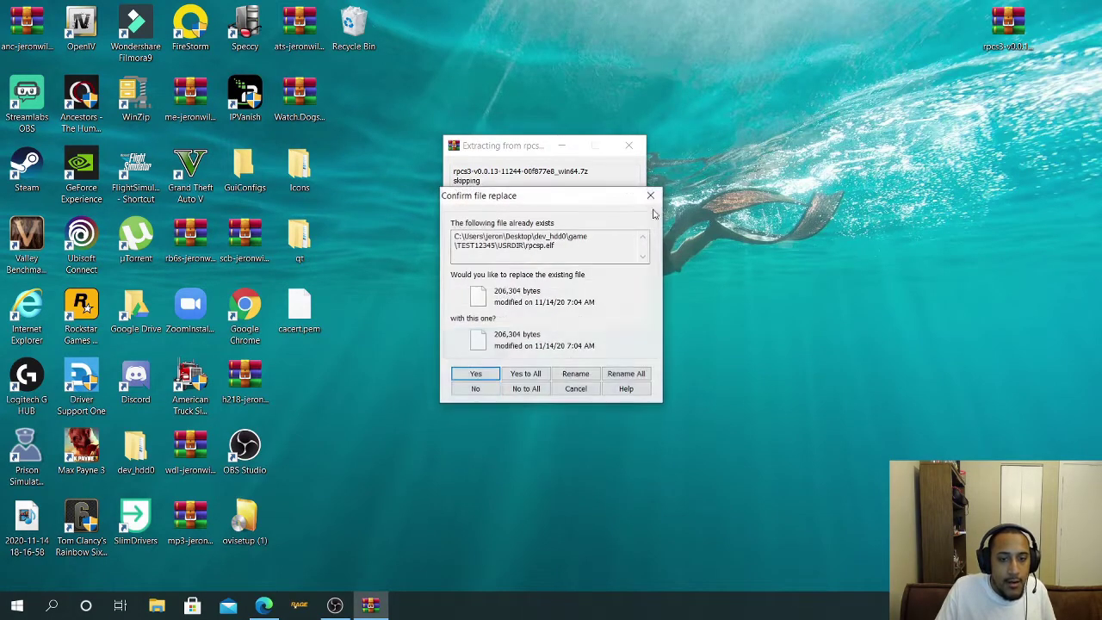
click(653, 197)
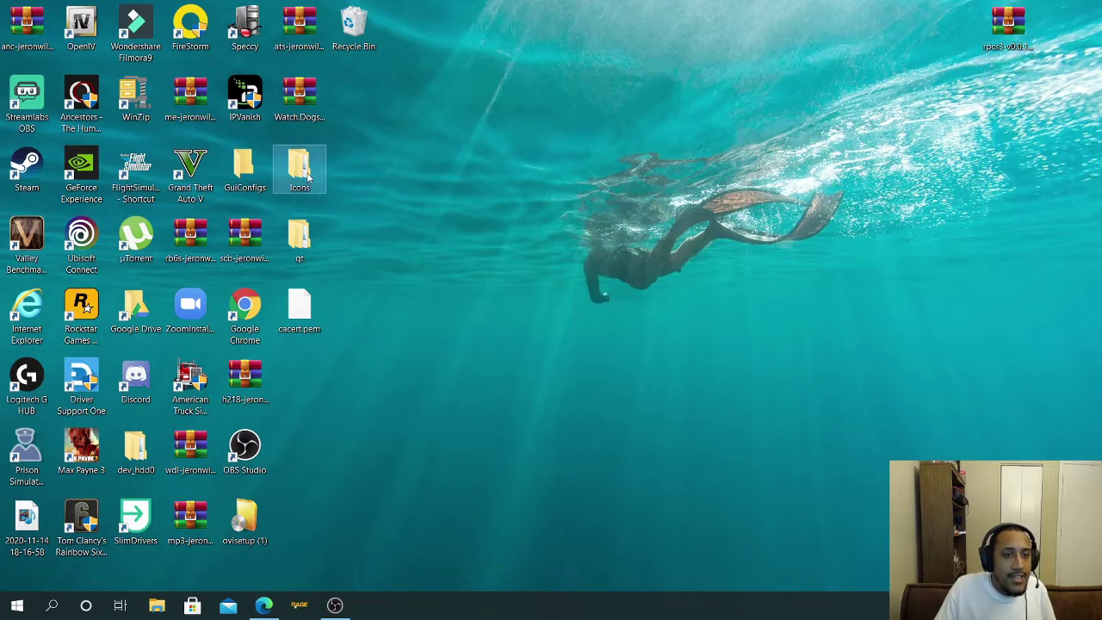
Step: Gather the extracted GuiConfigs, Icons, qt and cacert.pem items on the desktop and move them to the Recycle Bin
drag(340, 385, 680, 170)
click(477, 254)
drag(317, 172, 698, 239)
drag(302, 238, 635, 314)
drag(299, 312, 628, 239)
drag(602, 346, 699, 170)
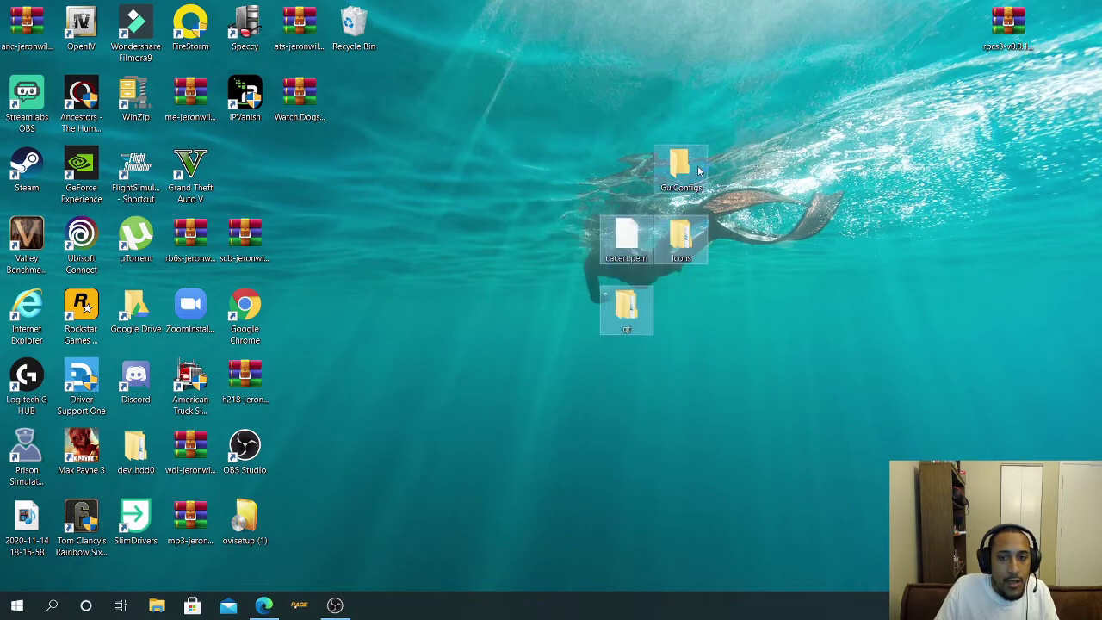
right_click(677, 207)
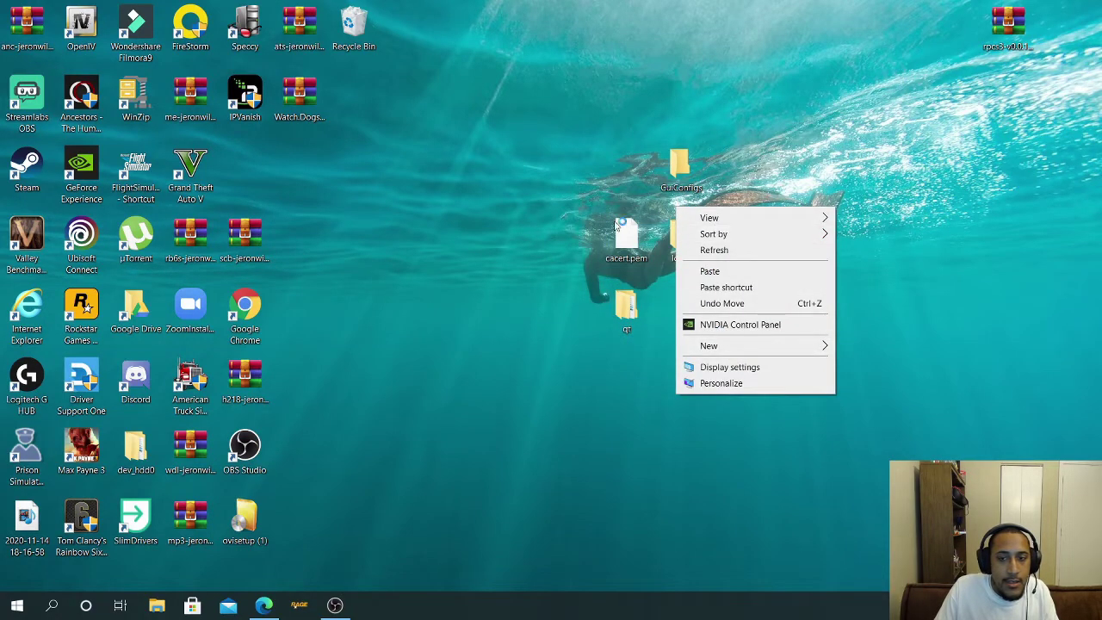
click(632, 175)
drag(603, 344, 360, 26)
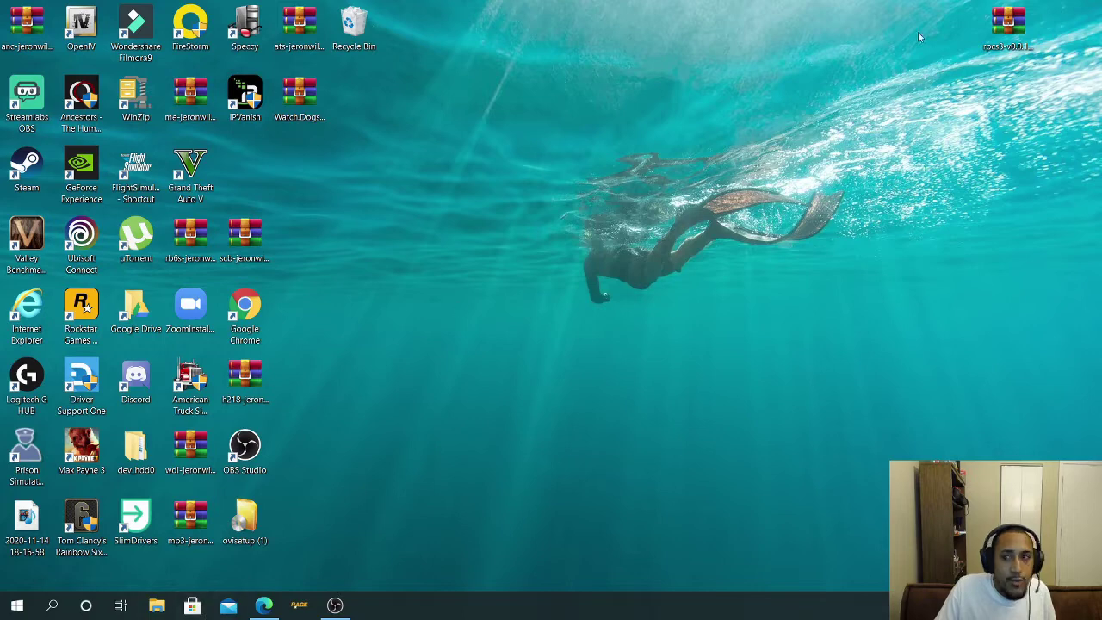
Step: Open the rpcs3 archive from the desktop in WinRAR, dismiss the licence reminder and select all its files and folders
double_click(1005, 26)
click(605, 324)
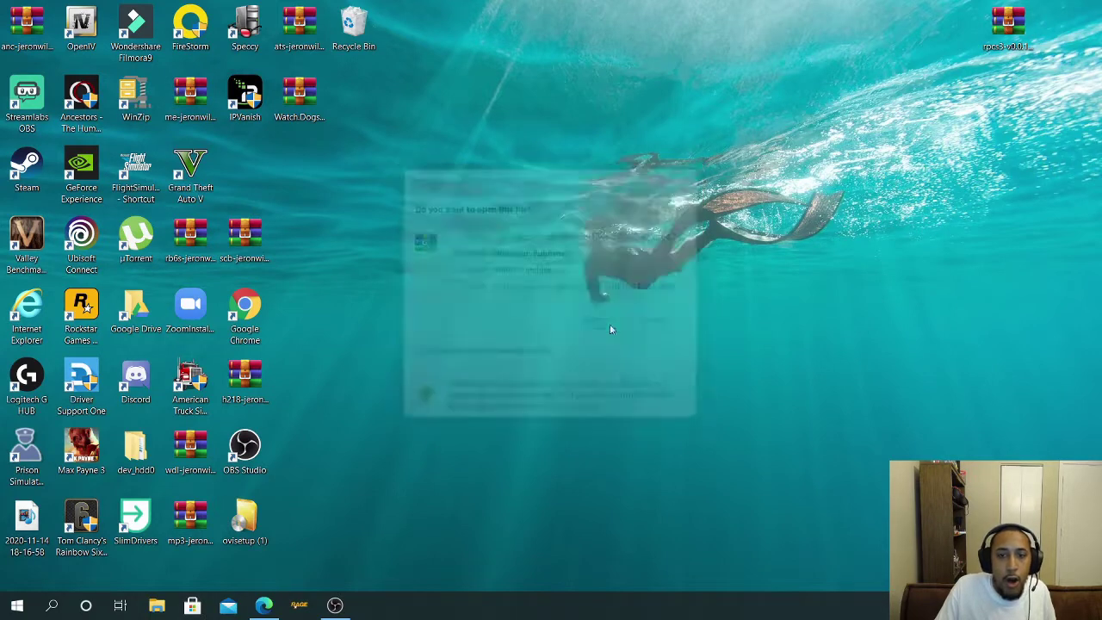
drag(651, 394, 661, 145)
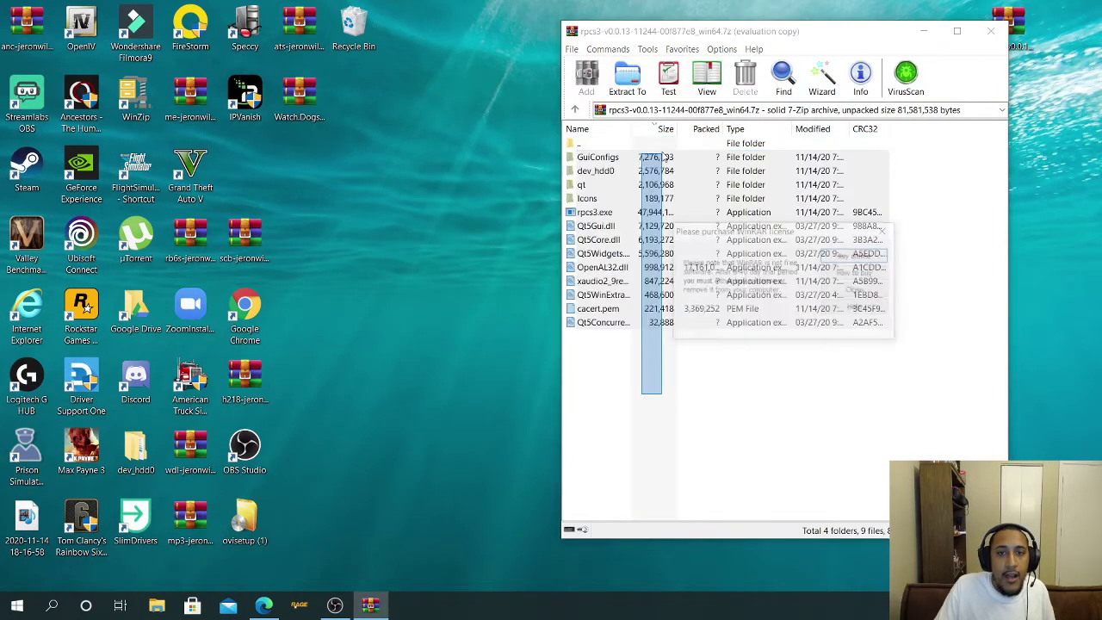
click(885, 230)
click(476, 312)
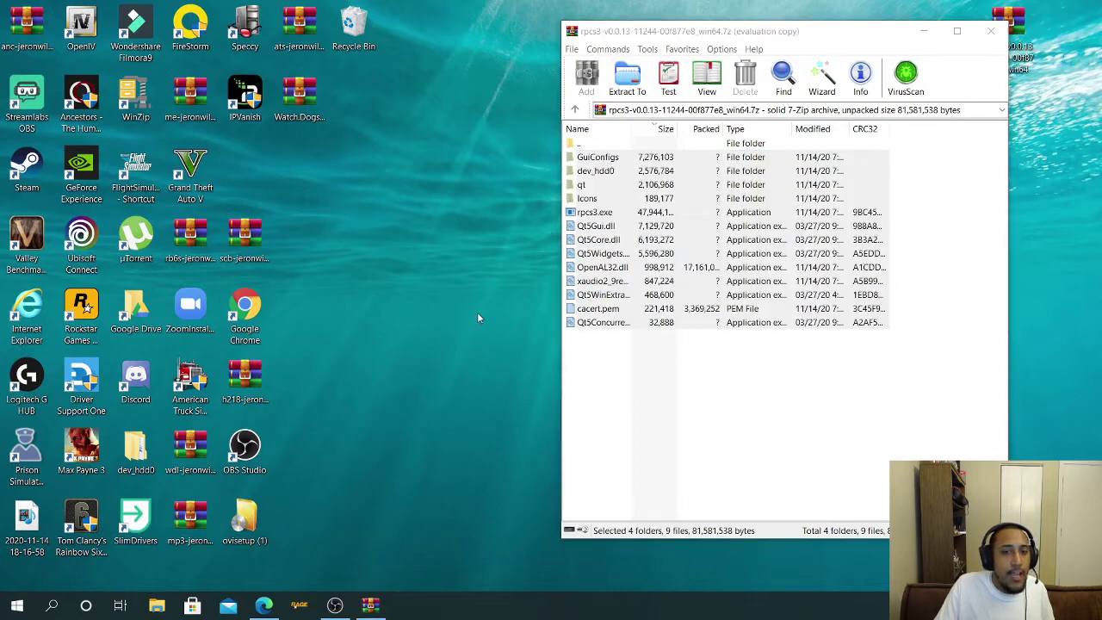
Step: Create a folder named "Ps3 Sy" inside the PC Games folder on the My Passport (E:) drive
click(157, 605)
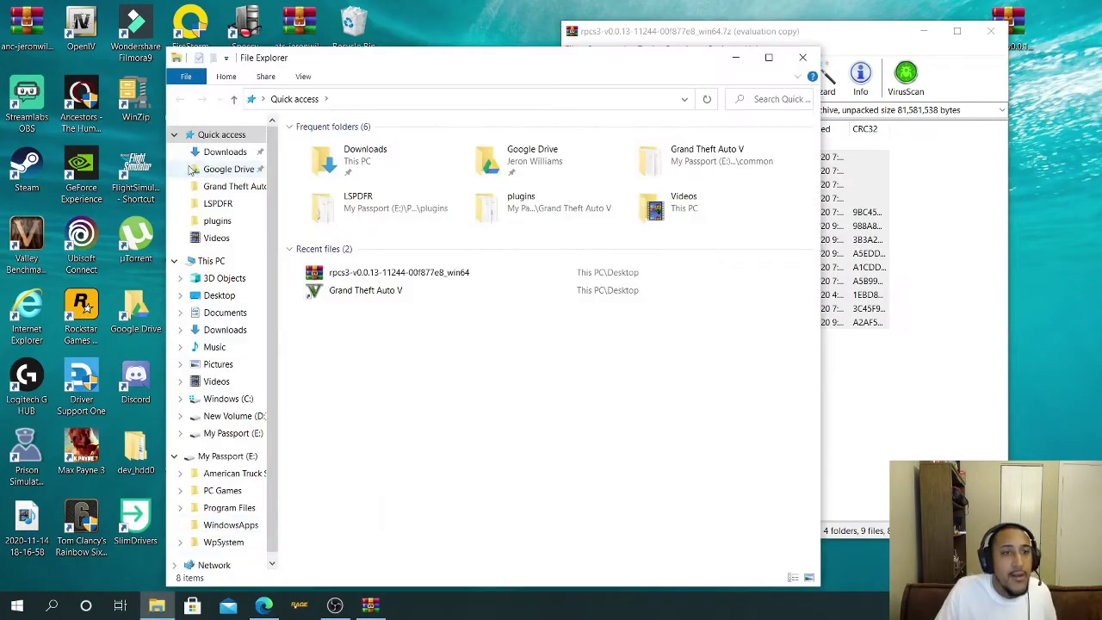
click(234, 415)
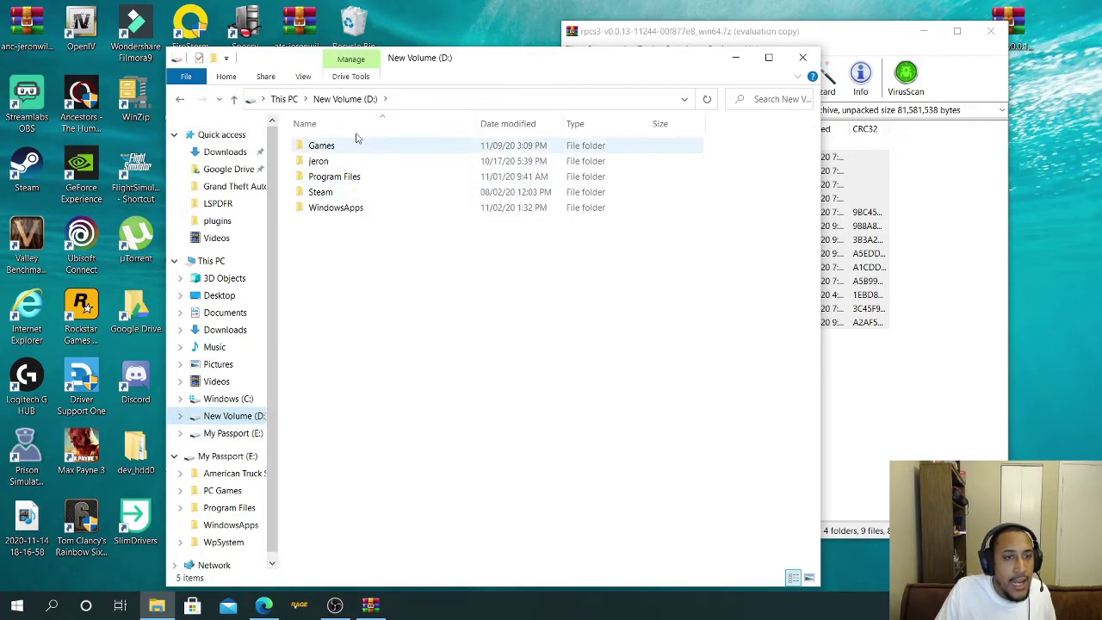
click(203, 433)
click(366, 164)
double_click(366, 163)
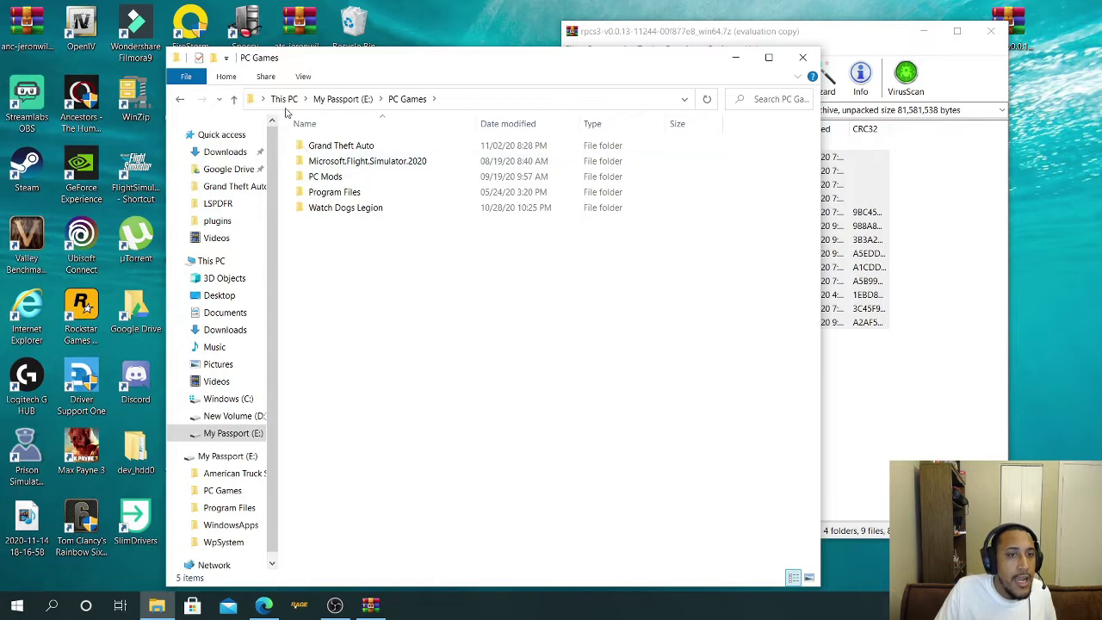
click(213, 58)
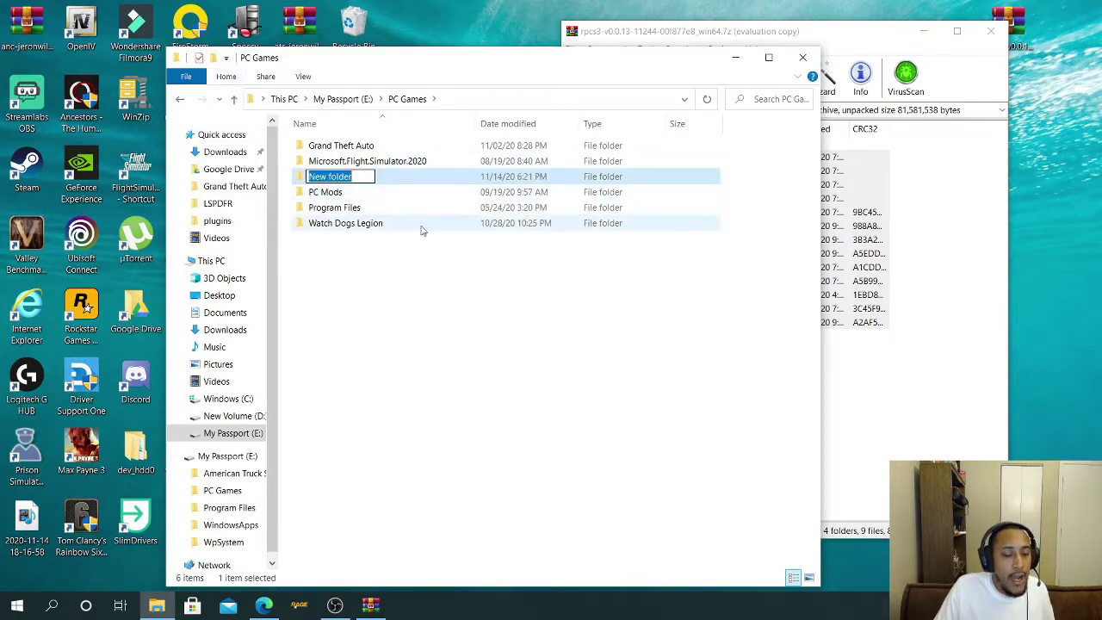
text(Ps3 Sy)
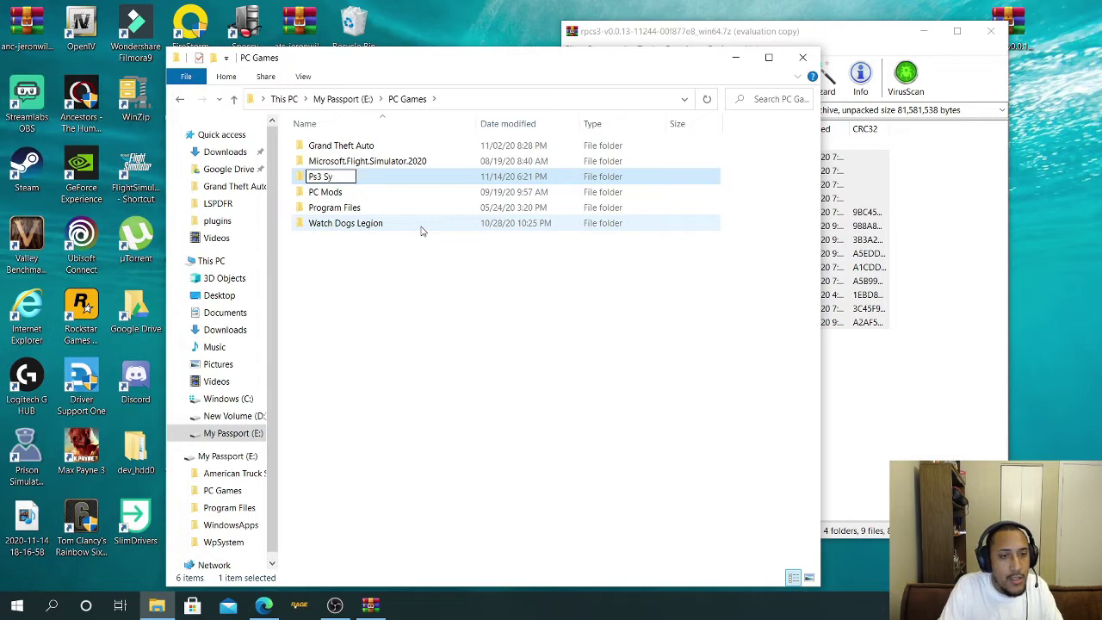
key(Return)
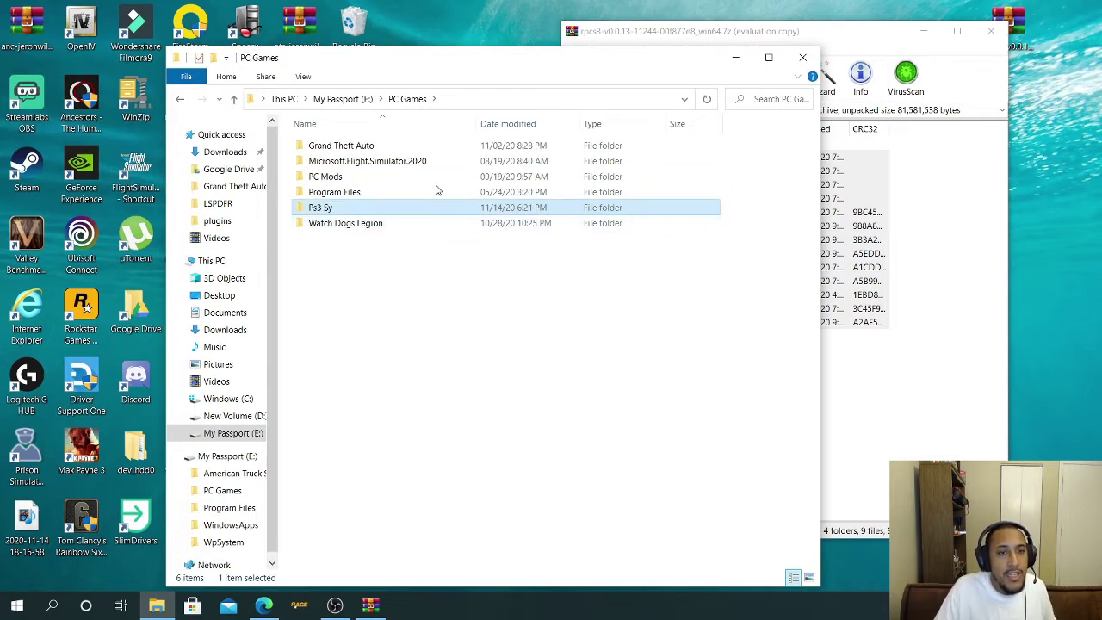
Step: Extract all selected files of the rpcs3 archive into the new Ps3 Sy folder and close the archive
drag(785, 32, 902, 28)
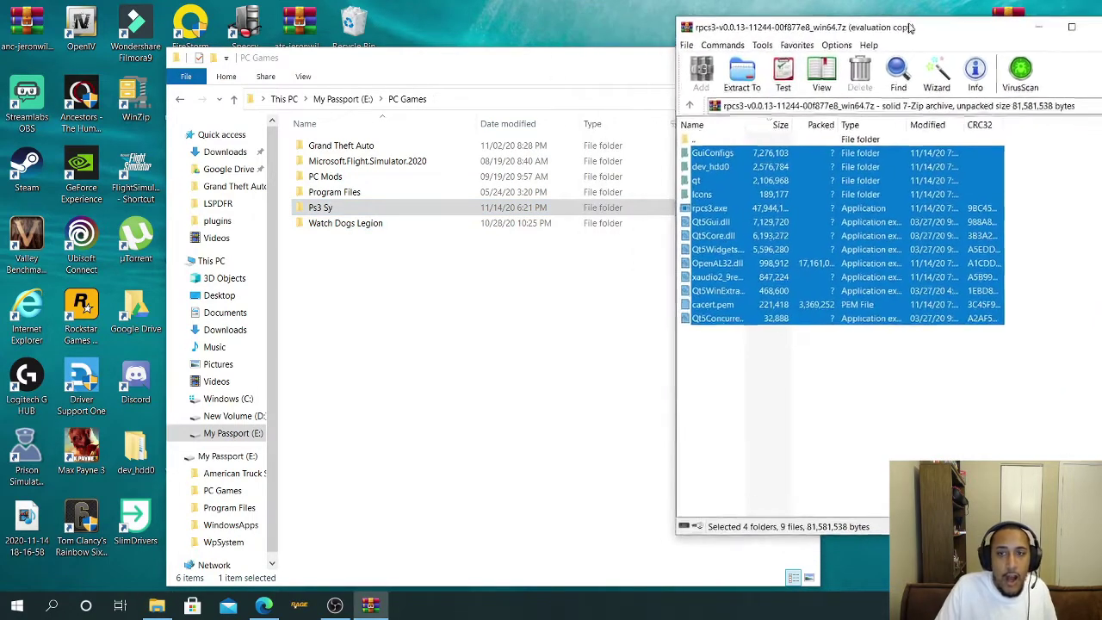
double_click(398, 210)
click(828, 36)
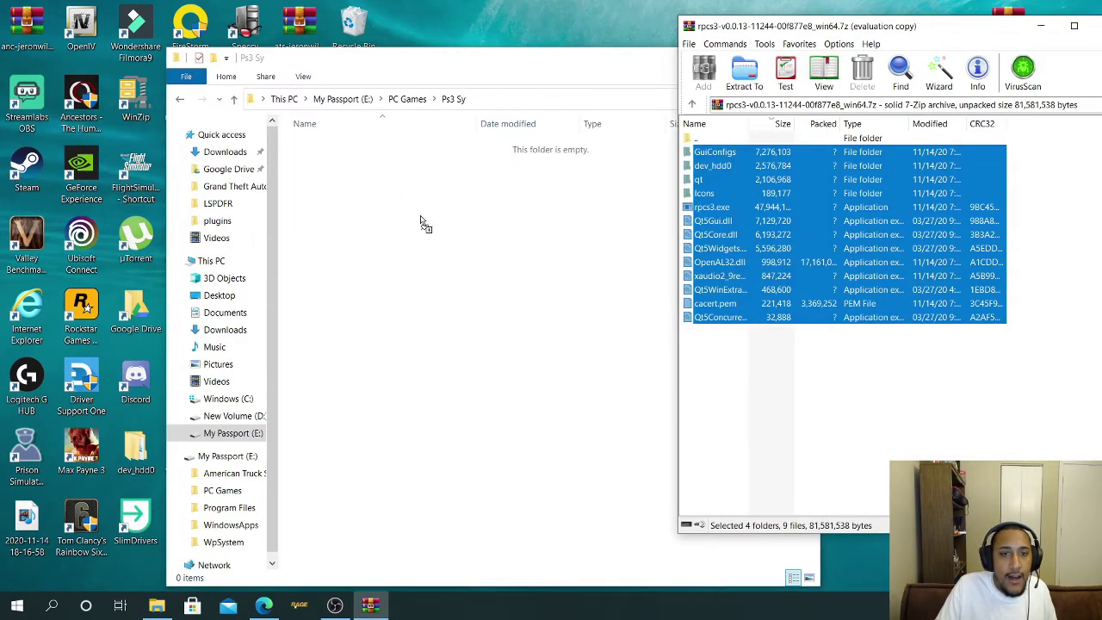
drag(421, 222, 389, 203)
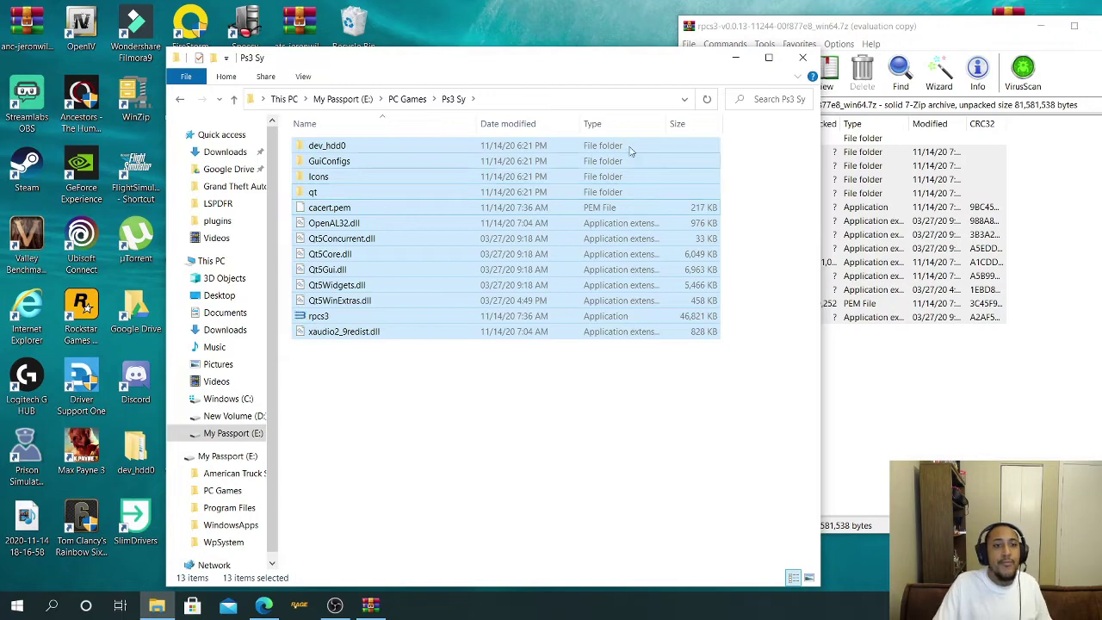
drag(978, 26, 880, 104)
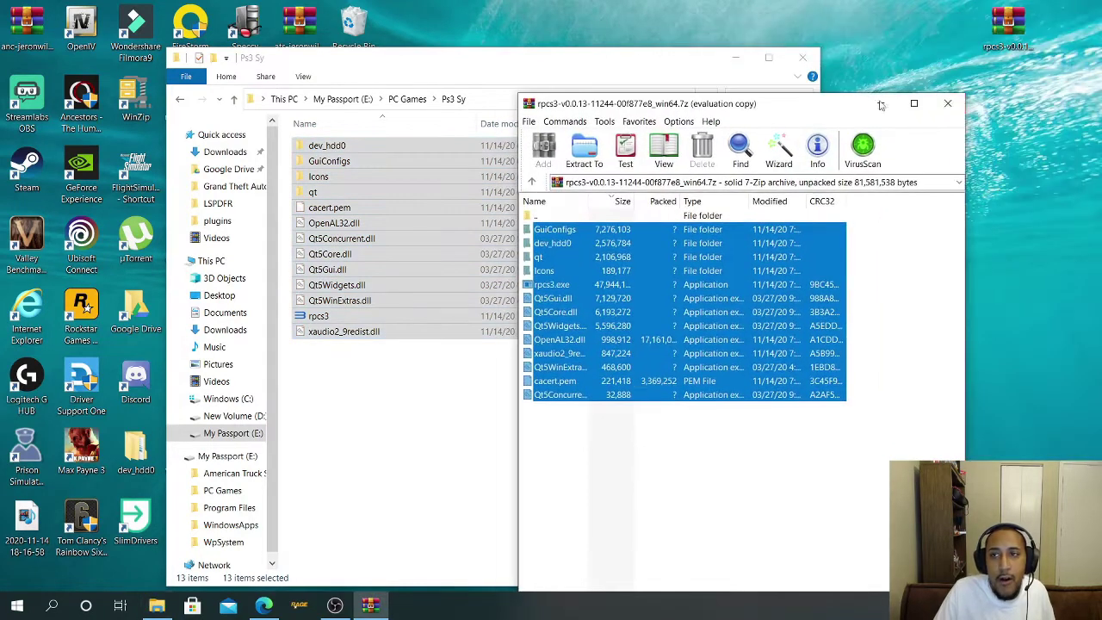
click(948, 104)
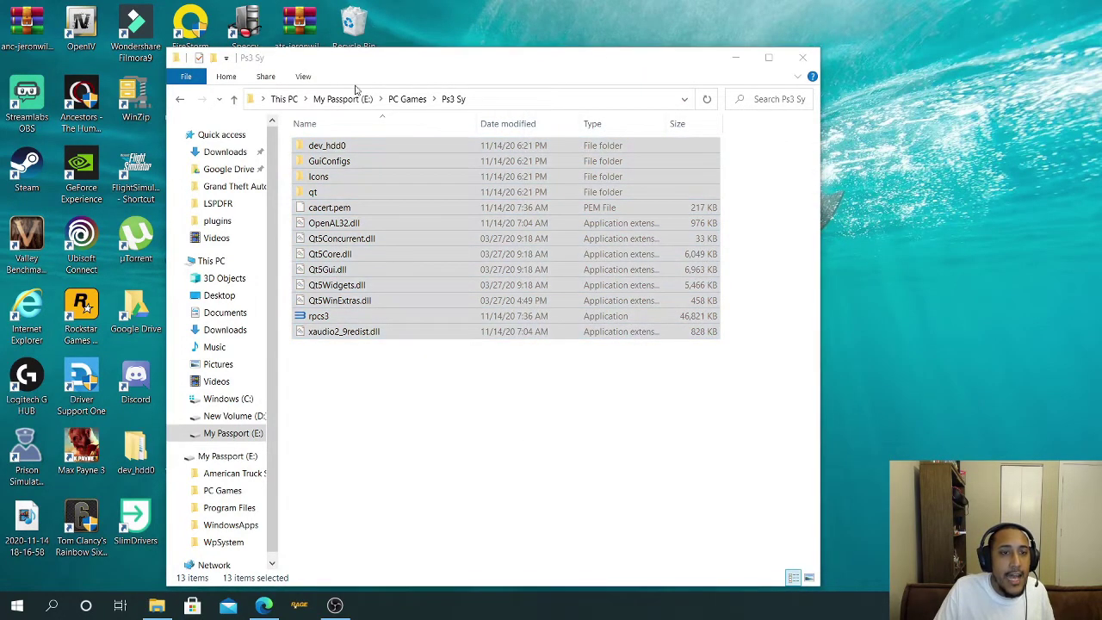
Step: Launch rpcs3 with administrator rights from the Ps3 Sy folder and approve the permission prompt
drag(418, 66, 469, 70)
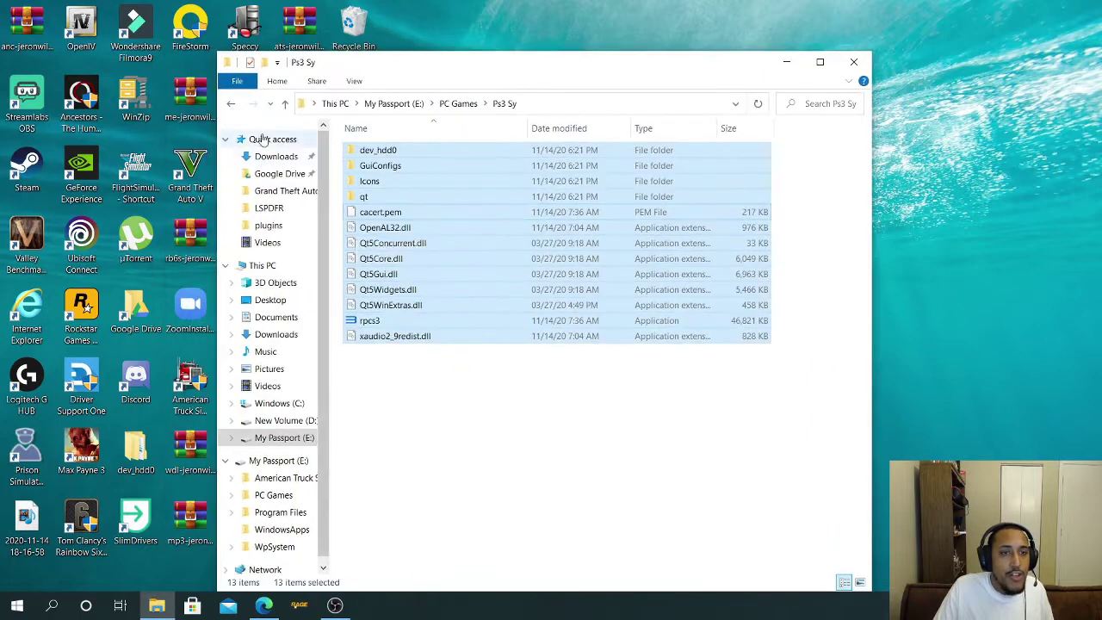
click(230, 104)
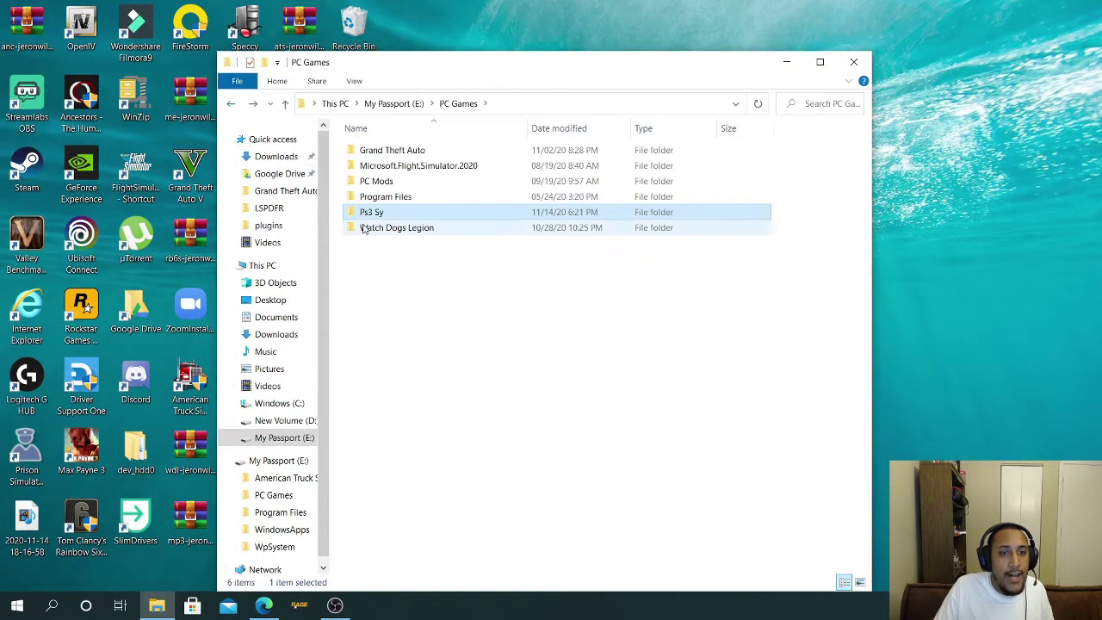
double_click(395, 213)
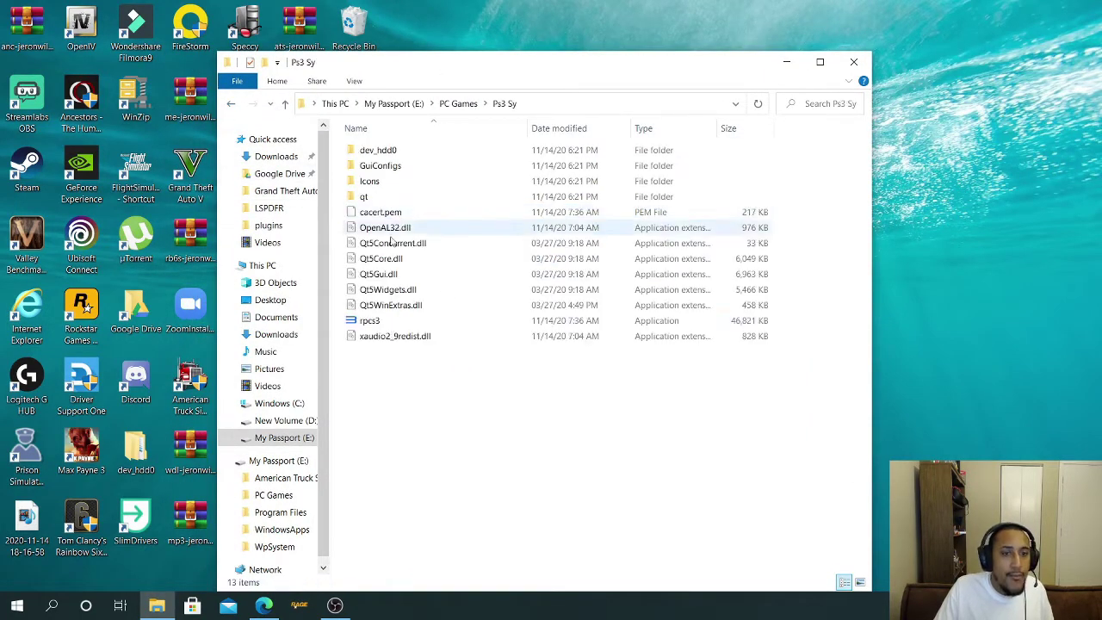
right_click(376, 322)
click(431, 244)
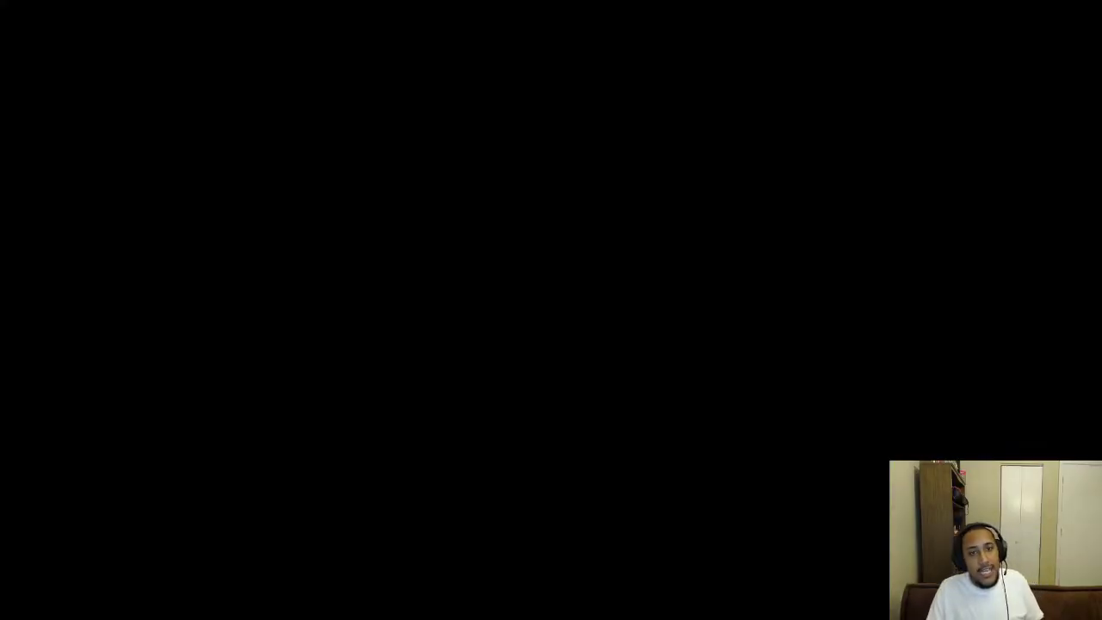
key(alt+y)
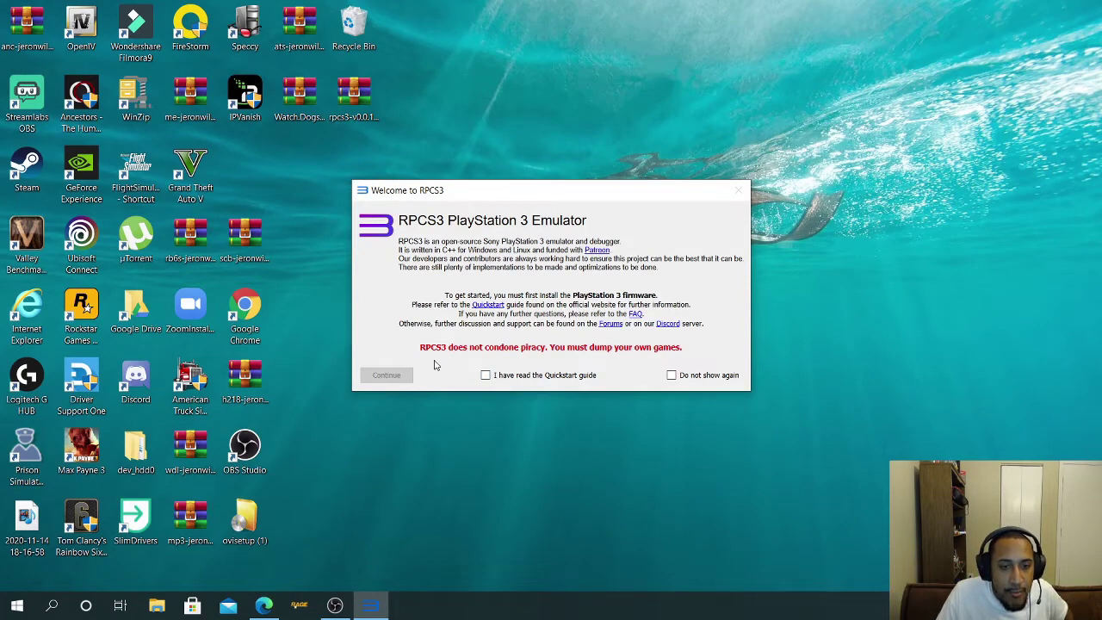
Step: Confirm having read the Quickstart guide, set the welcome message to not show again and continue to the main window
click(486, 376)
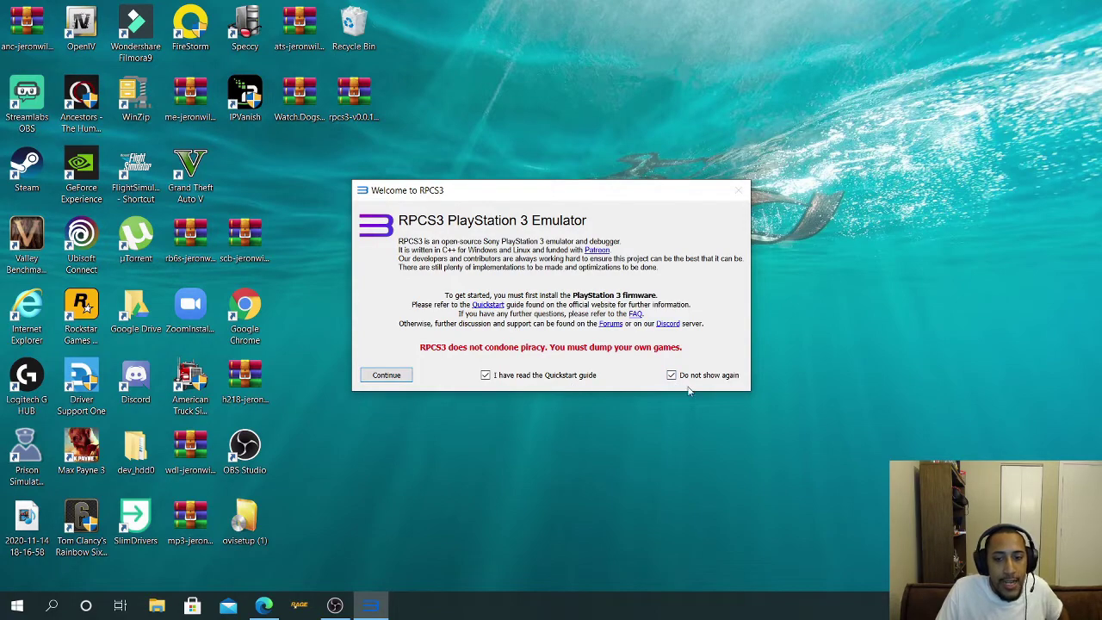
click(385, 375)
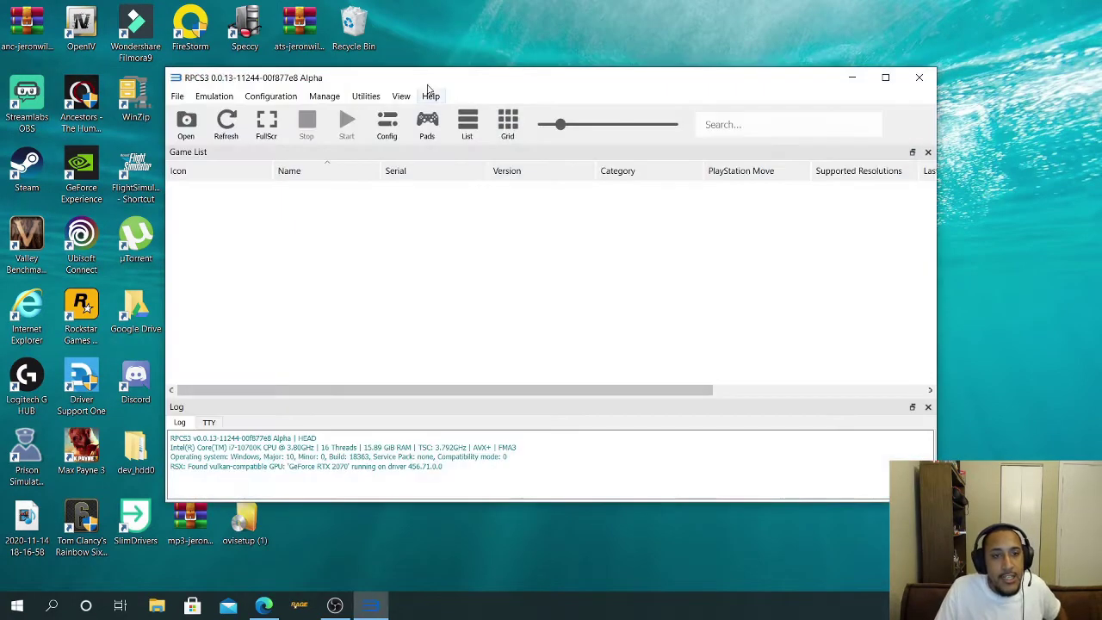
drag(386, 76, 445, 83)
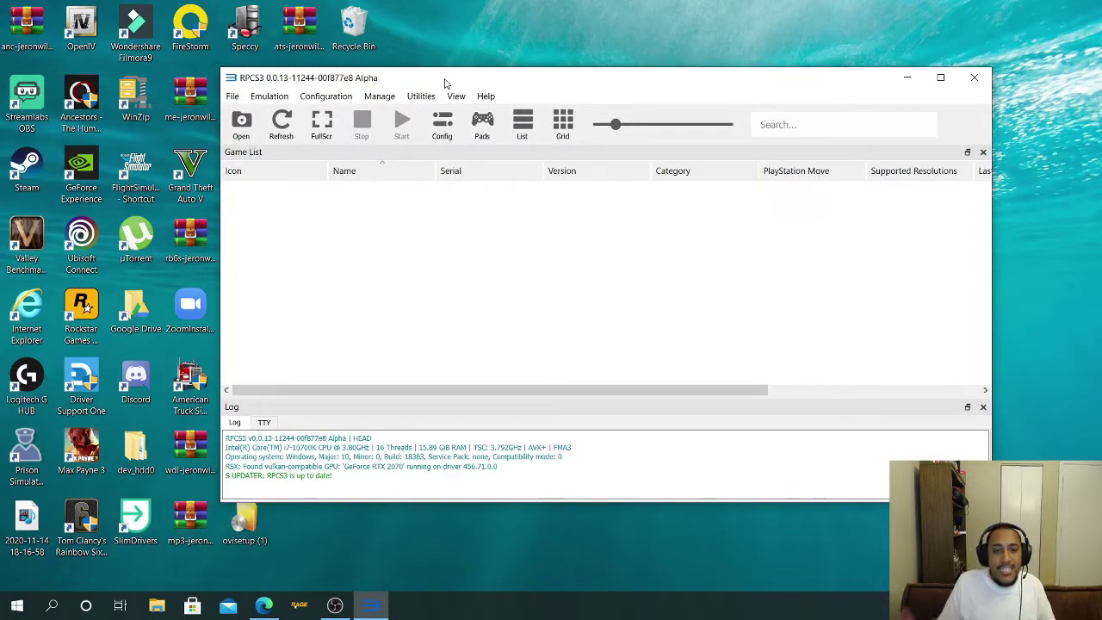
Step: Set the Player 1 gamepad handler to XInput and save the gamepad settings
click(479, 125)
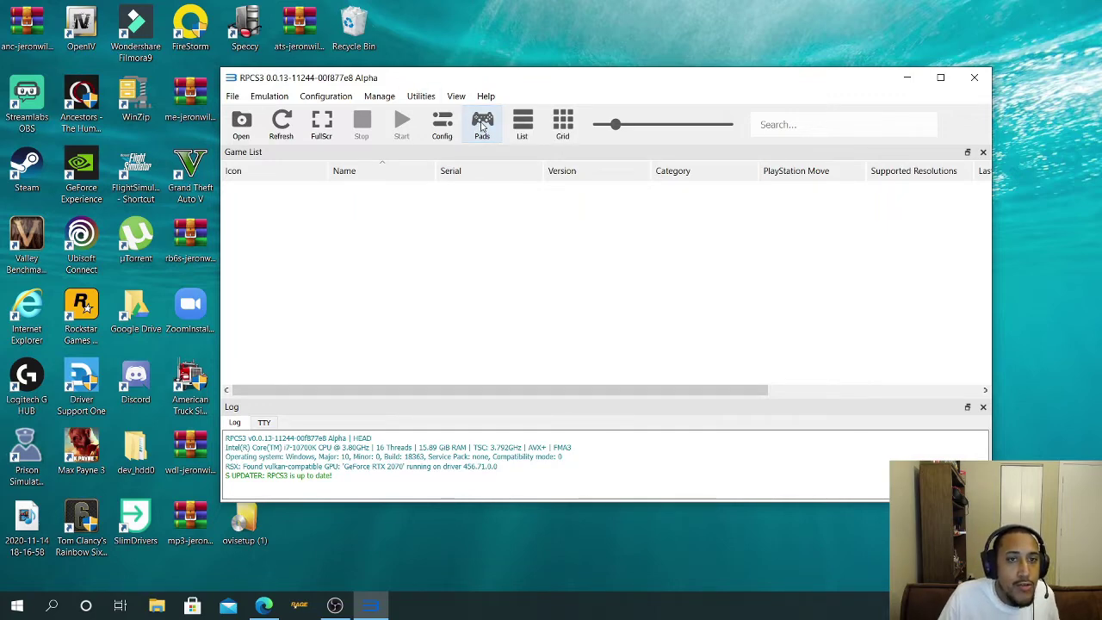
click(481, 125)
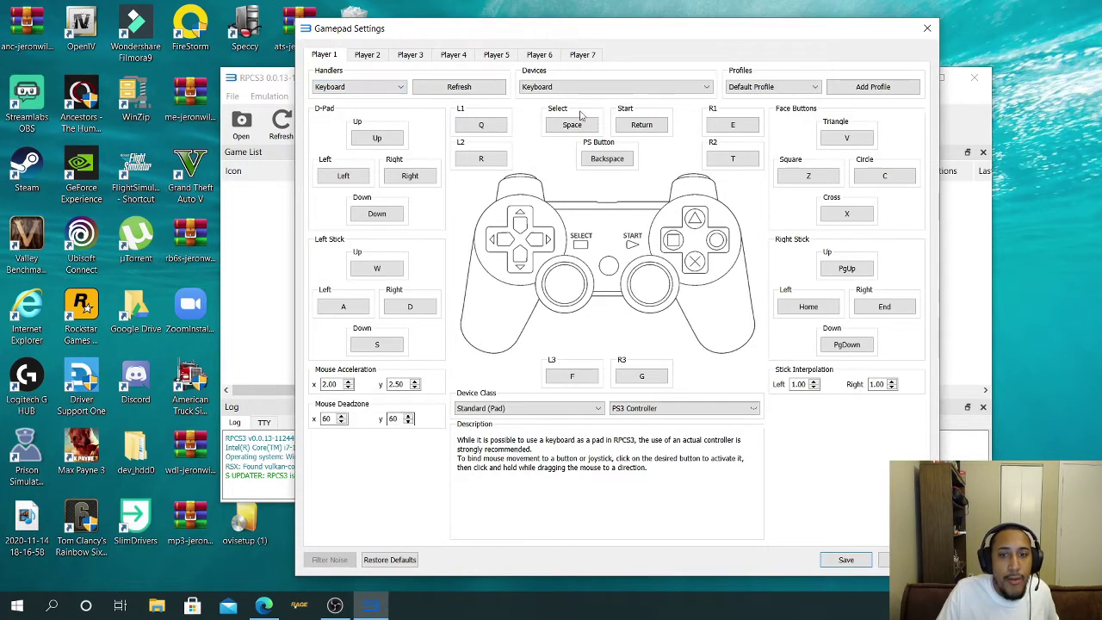
click(368, 87)
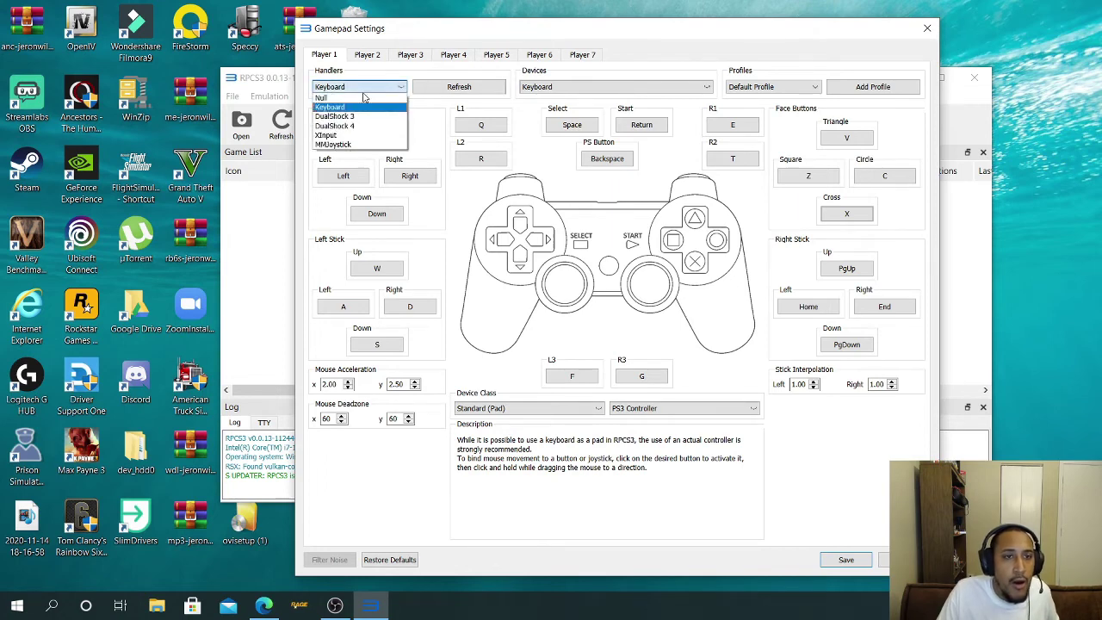
click(341, 136)
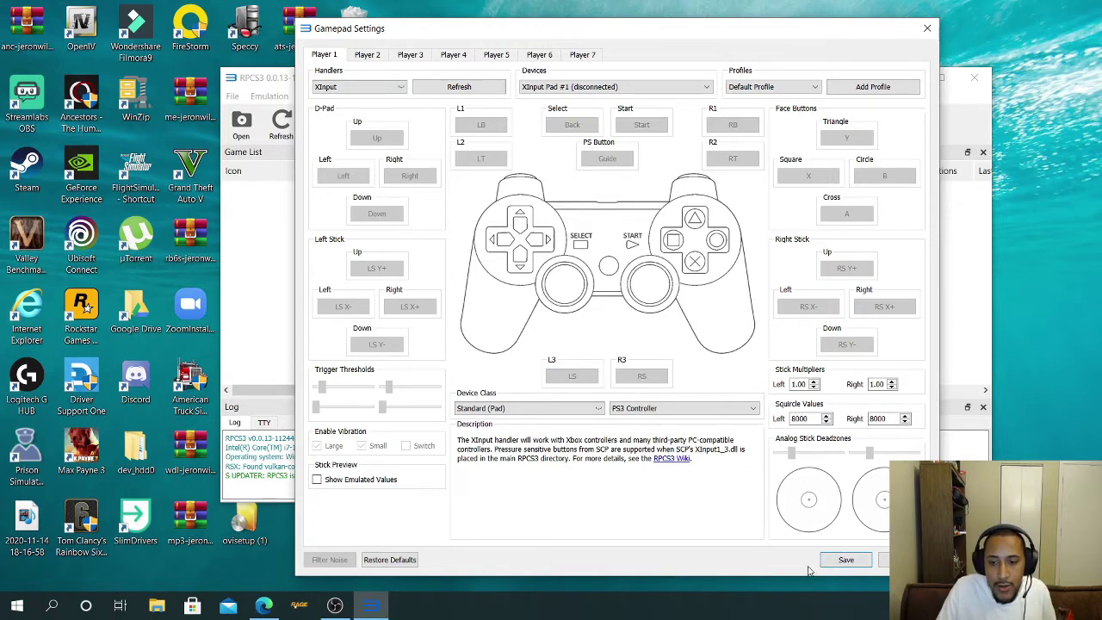
click(847, 560)
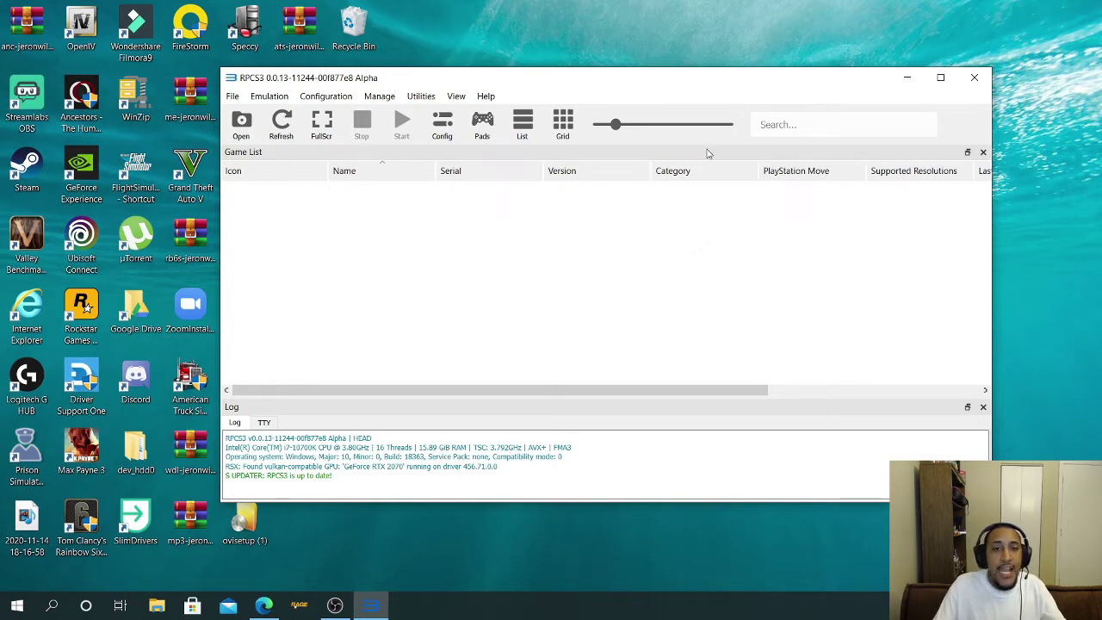
Step: Switch to Edge and download the PS3 system software update through the PlayStation 3 System Software link on the RPCS3 Quickstart page
drag(526, 79, 443, 29)
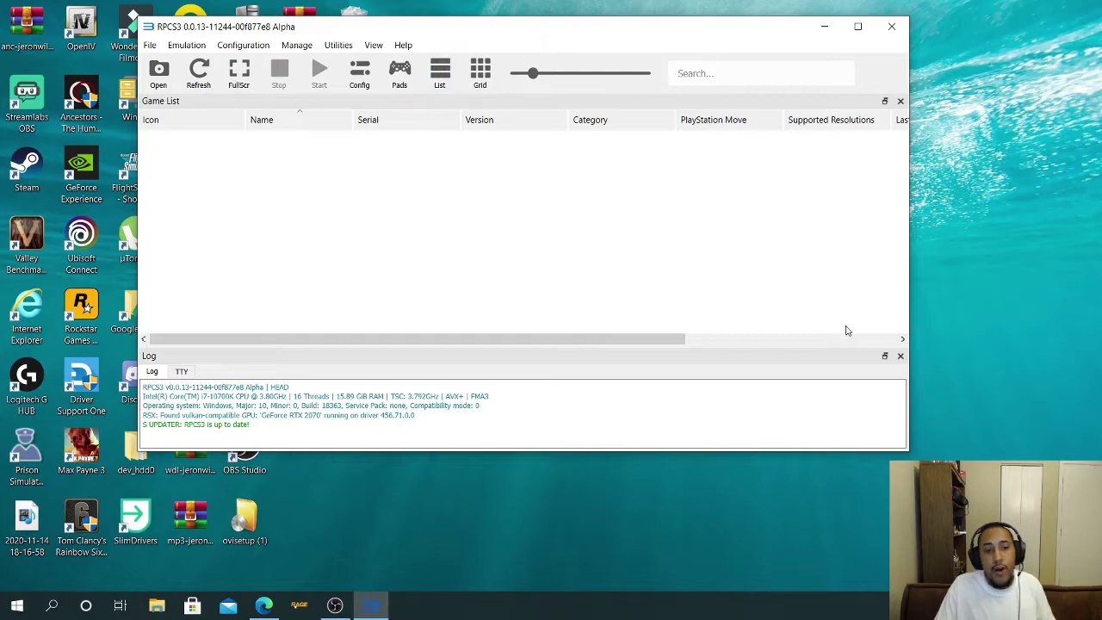
click(264, 605)
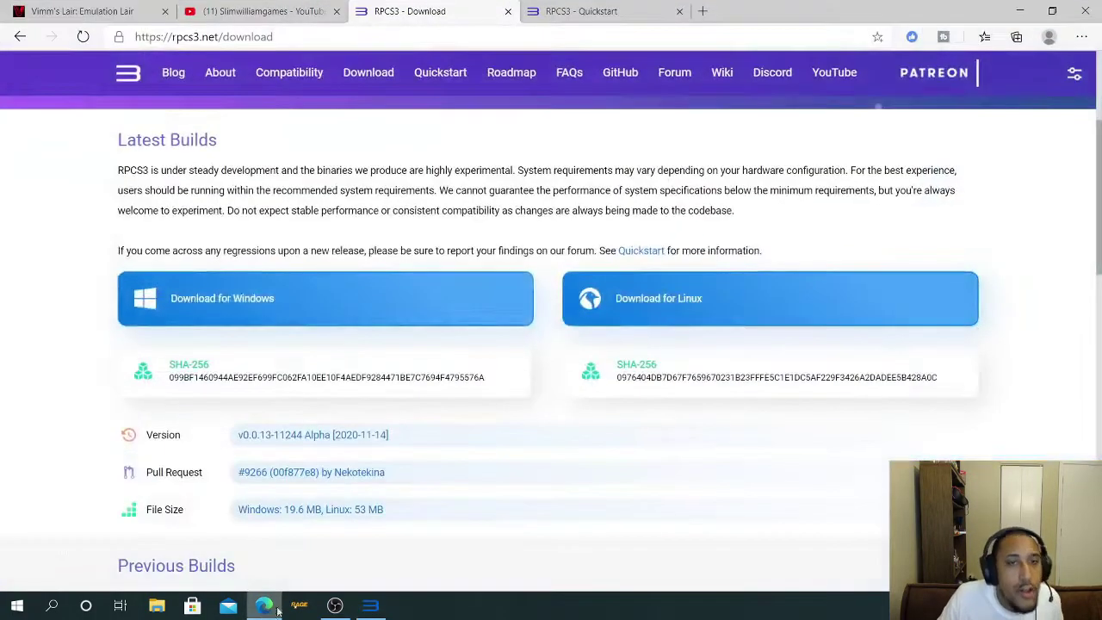
click(575, 19)
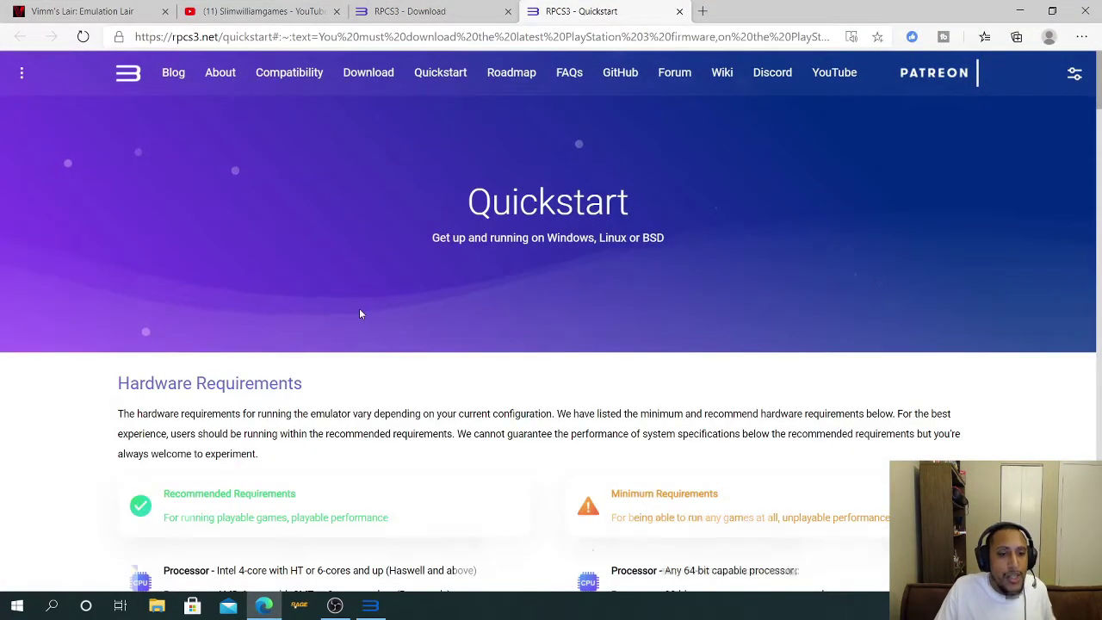
scroll(561, 295, down, 6)
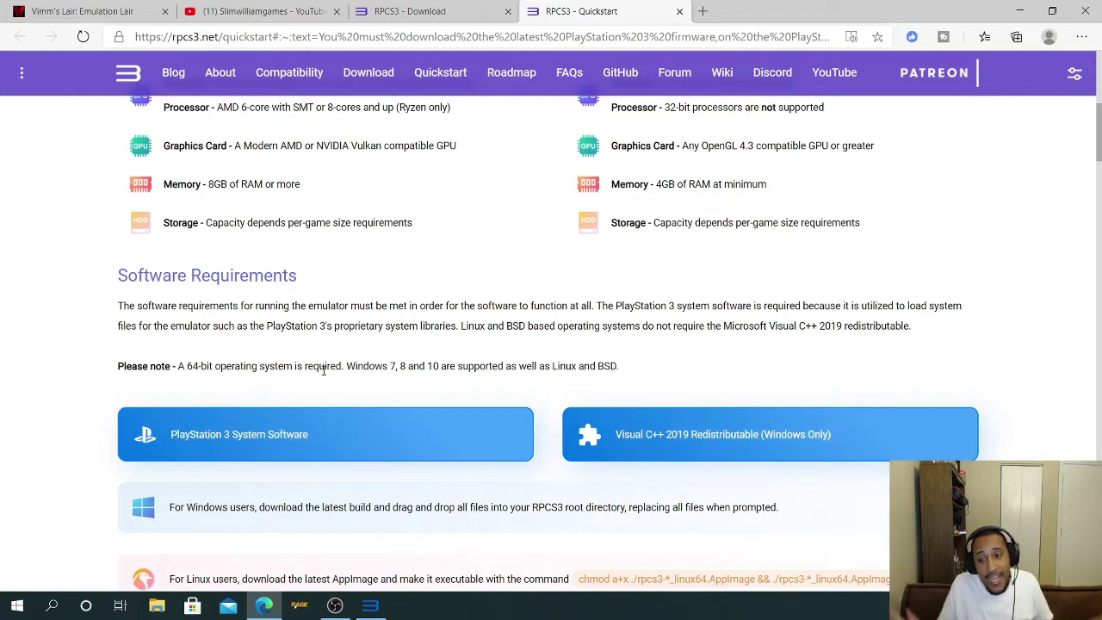
scroll(239, 437, down, 2)
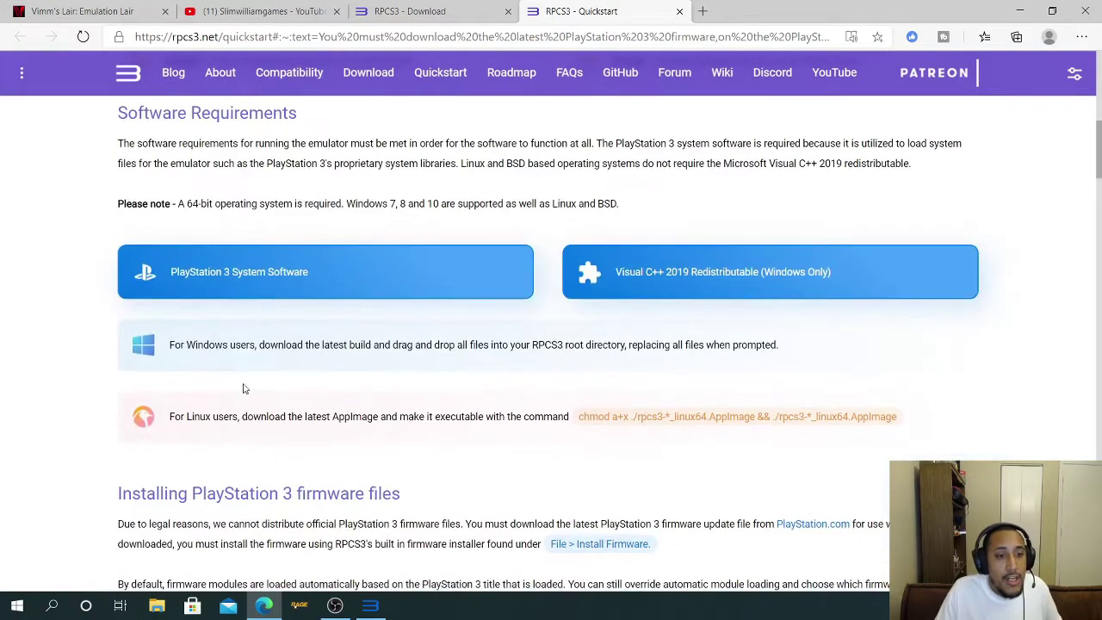
click(238, 276)
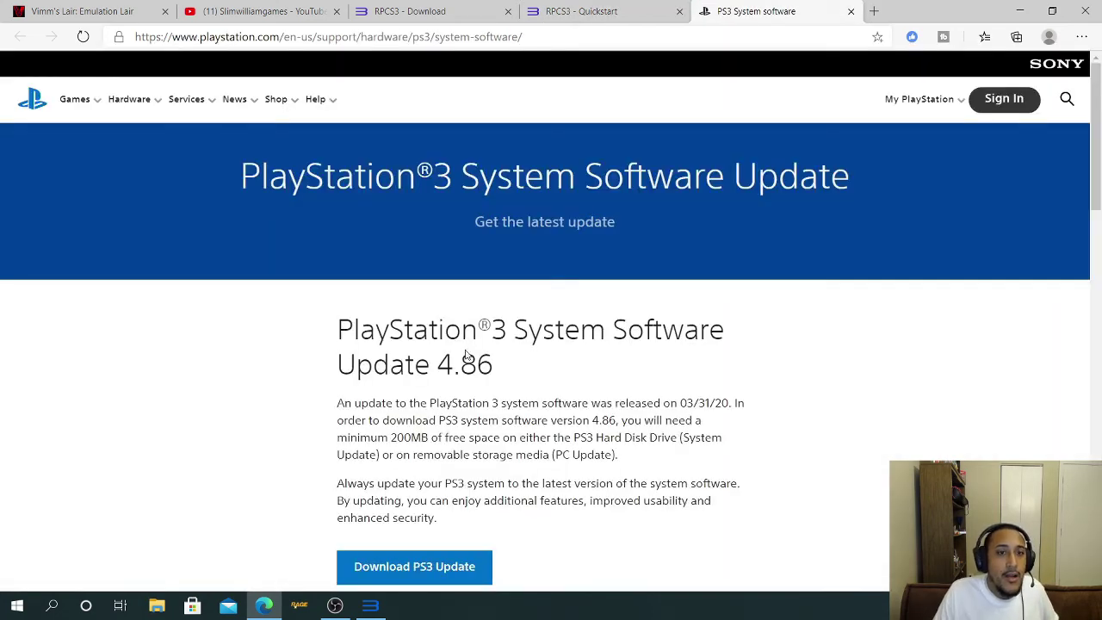
scroll(464, 353, down, 2)
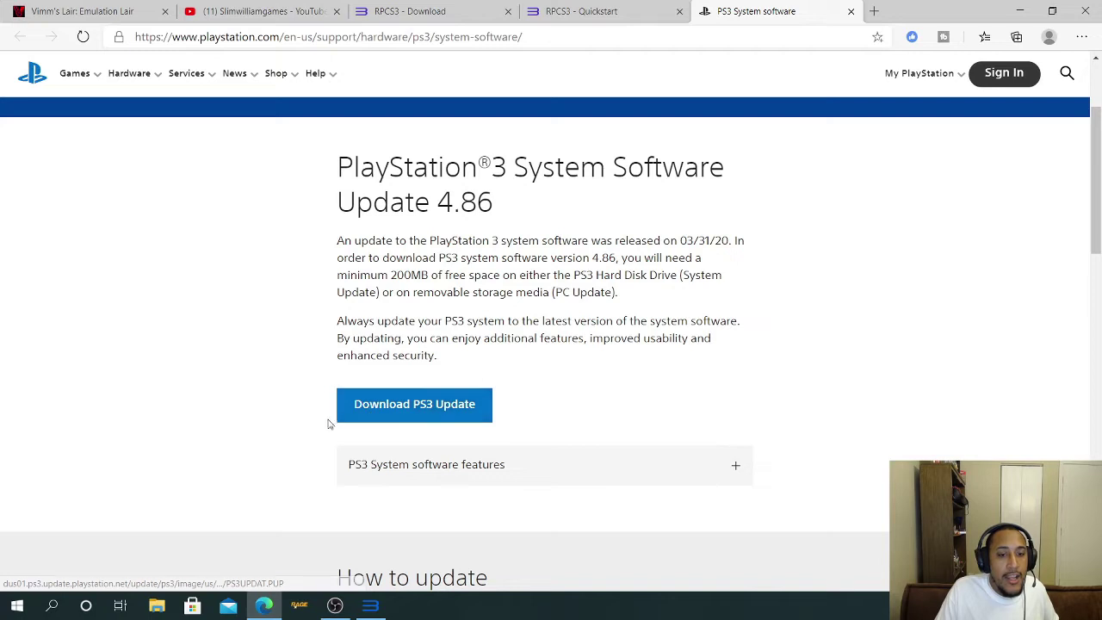
click(402, 410)
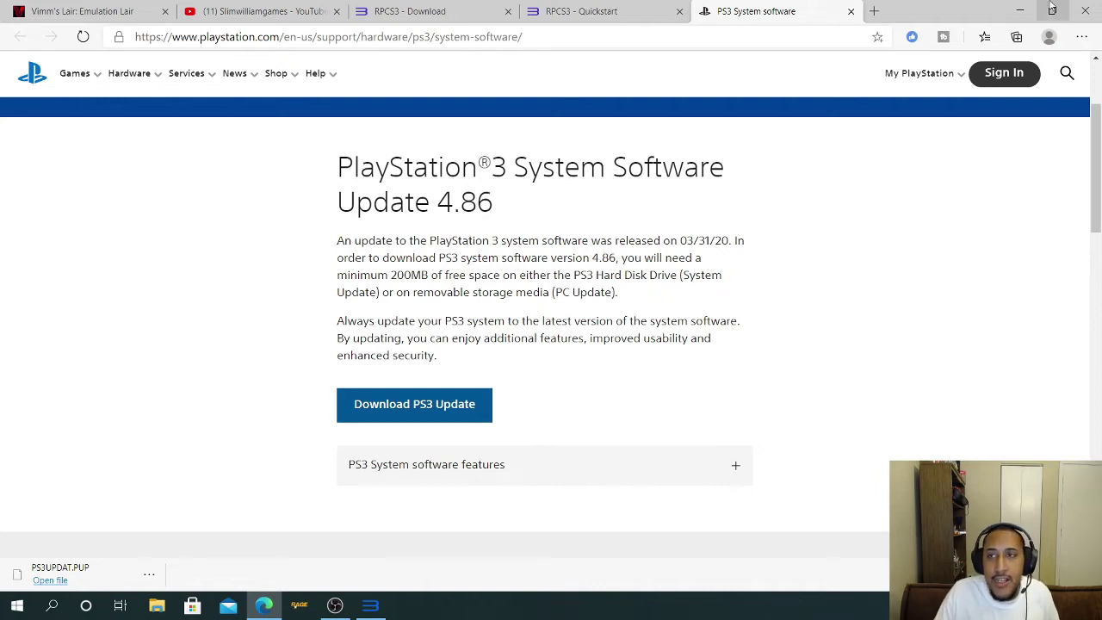
Step: Minimize the browser, move PS3UPDAT.PUP from the Downloads folder to an empty area of the desktop and close File Explorer
click(1019, 11)
click(156, 605)
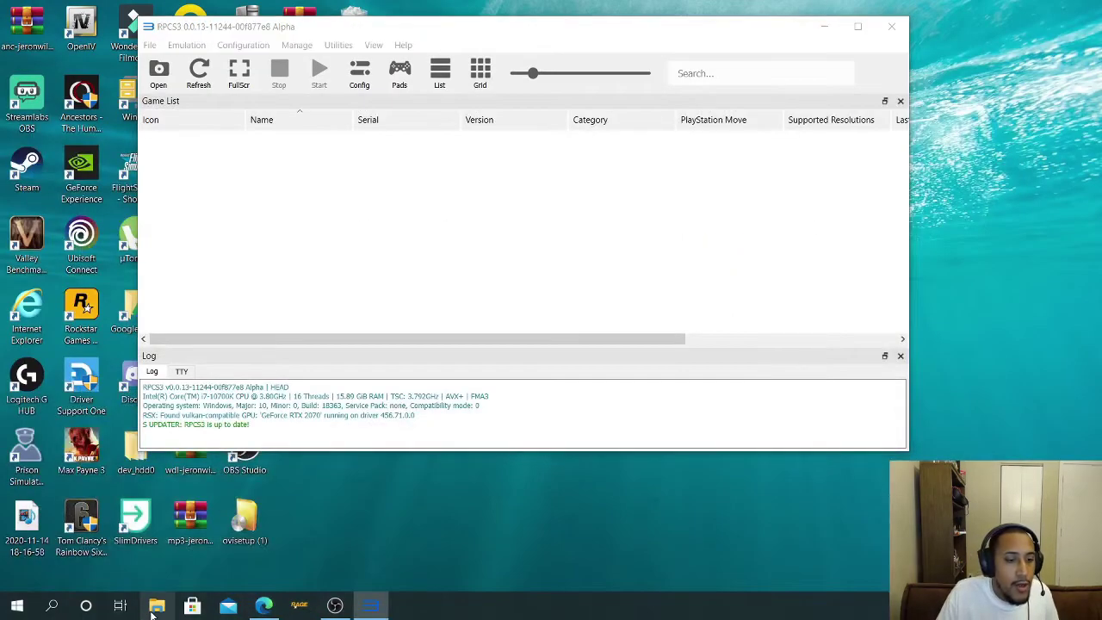
click(275, 151)
drag(379, 164, 1060, 99)
click(853, 58)
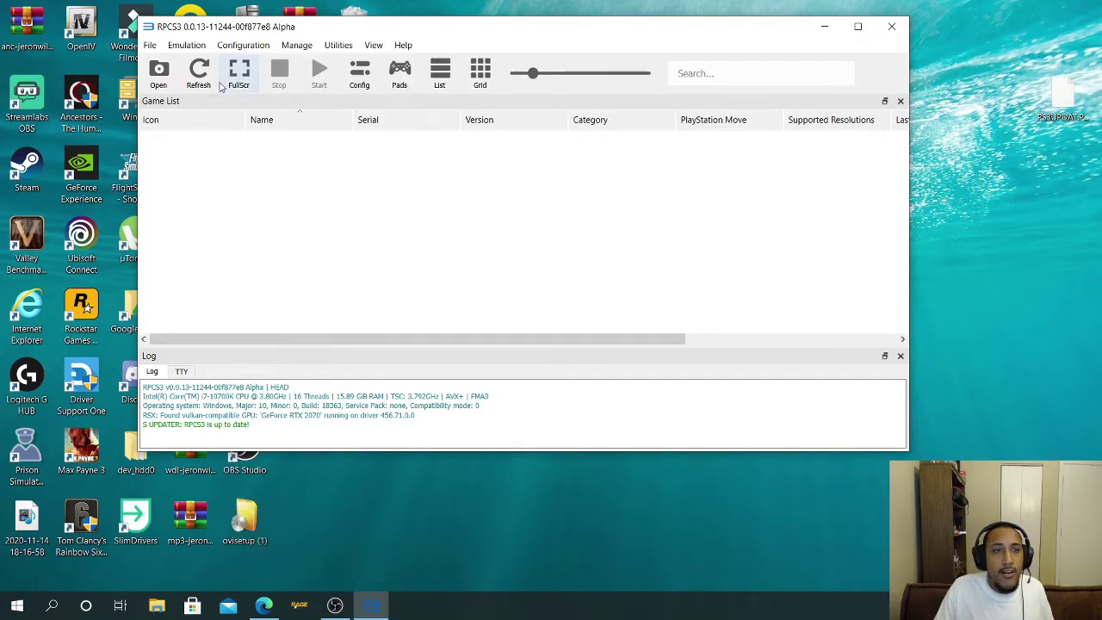
Step: Install the PS3 firmware from PS3UPDAT.PUP in the Desktop folder, acknowledge the completion message and shift the emulator window slightly
click(149, 45)
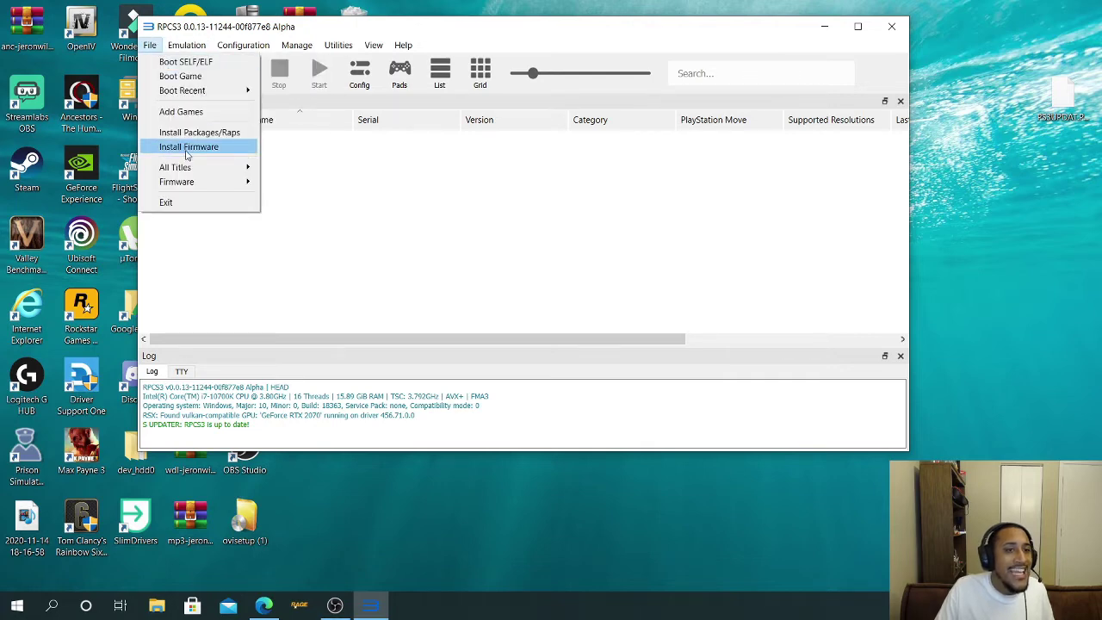
click(189, 148)
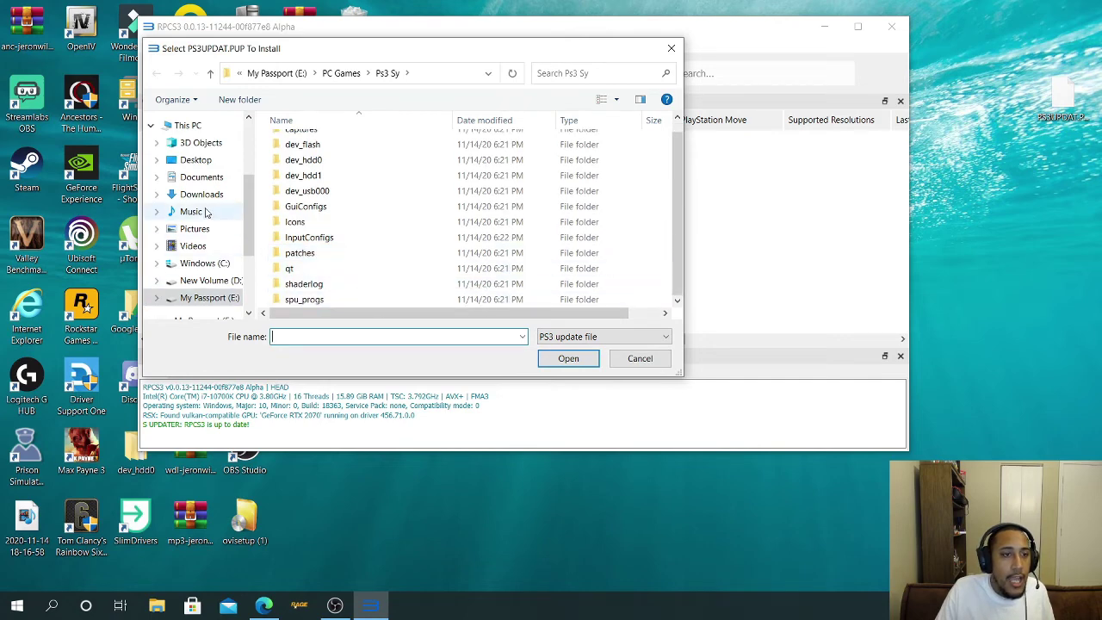
scroll(345, 154, up, 1)
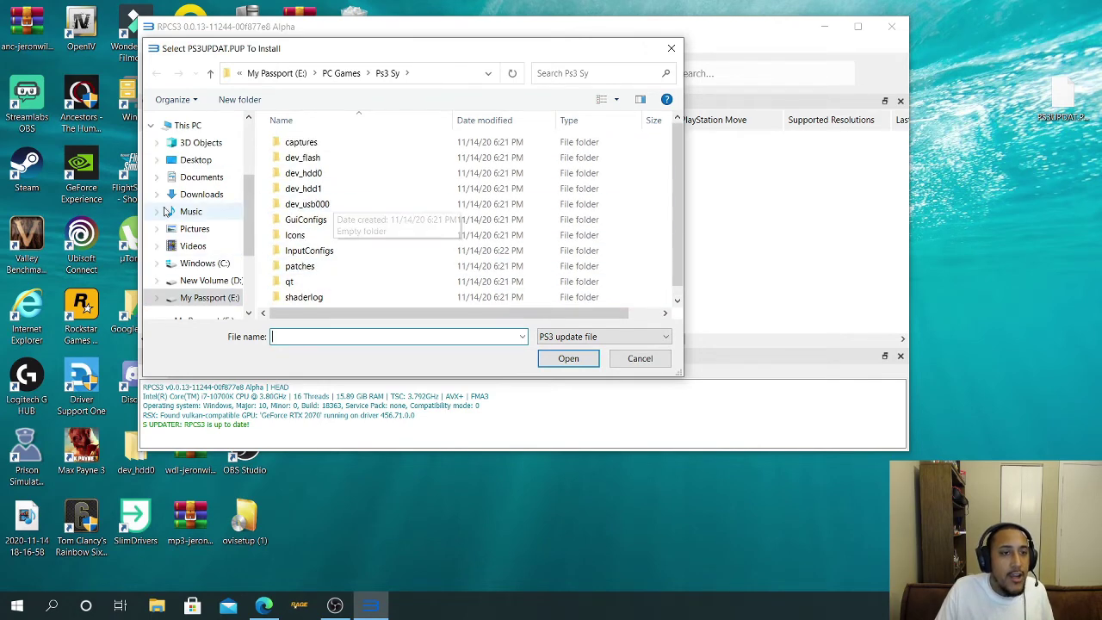
click(198, 161)
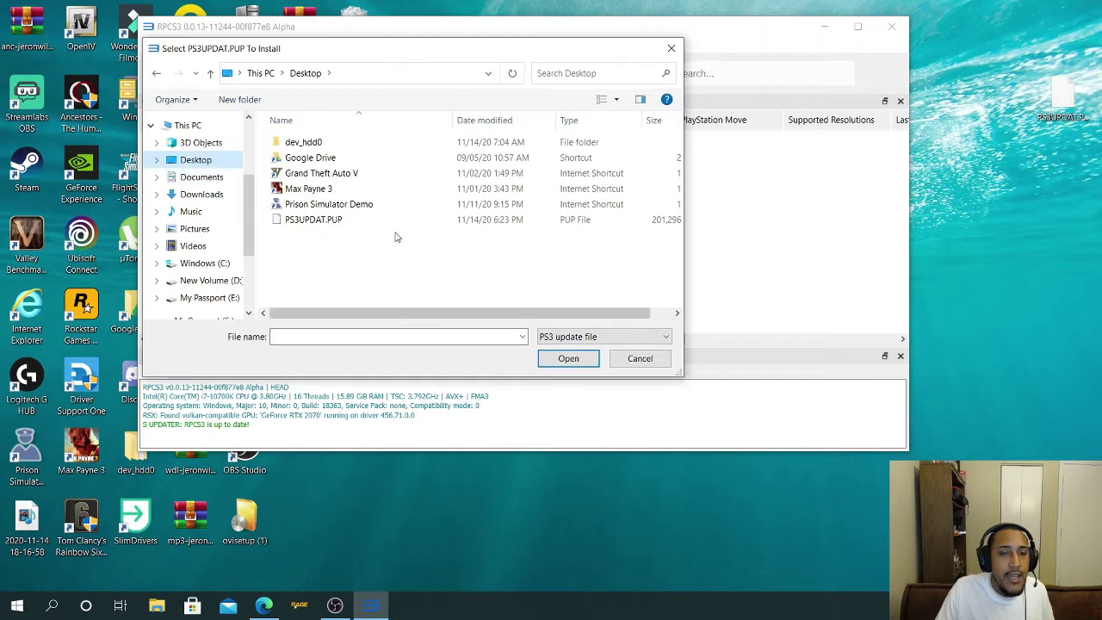
click(311, 220)
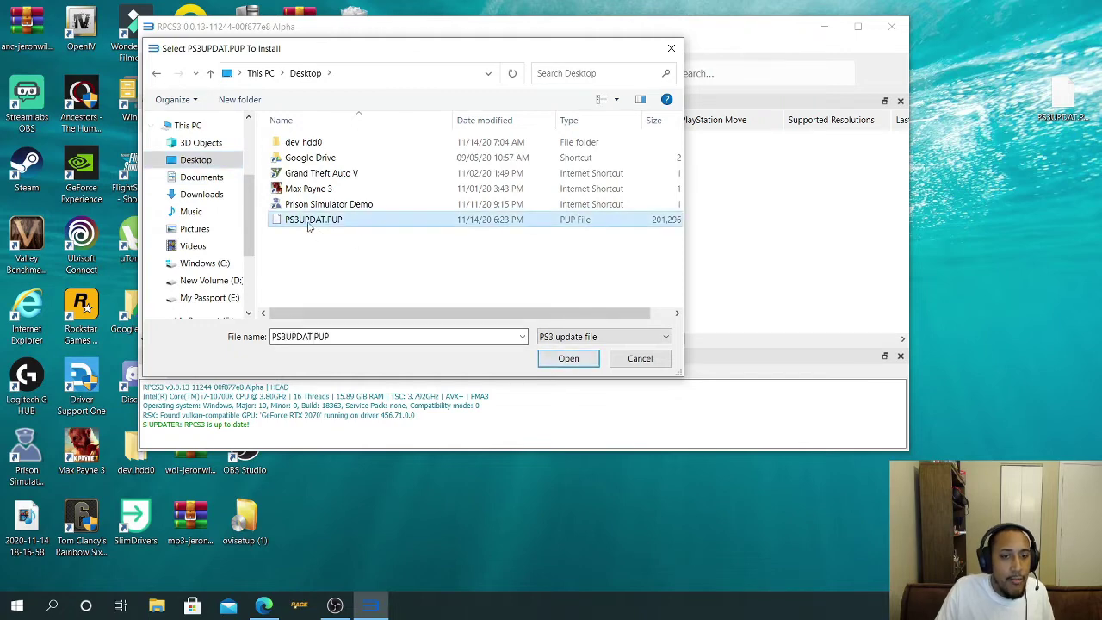
click(542, 359)
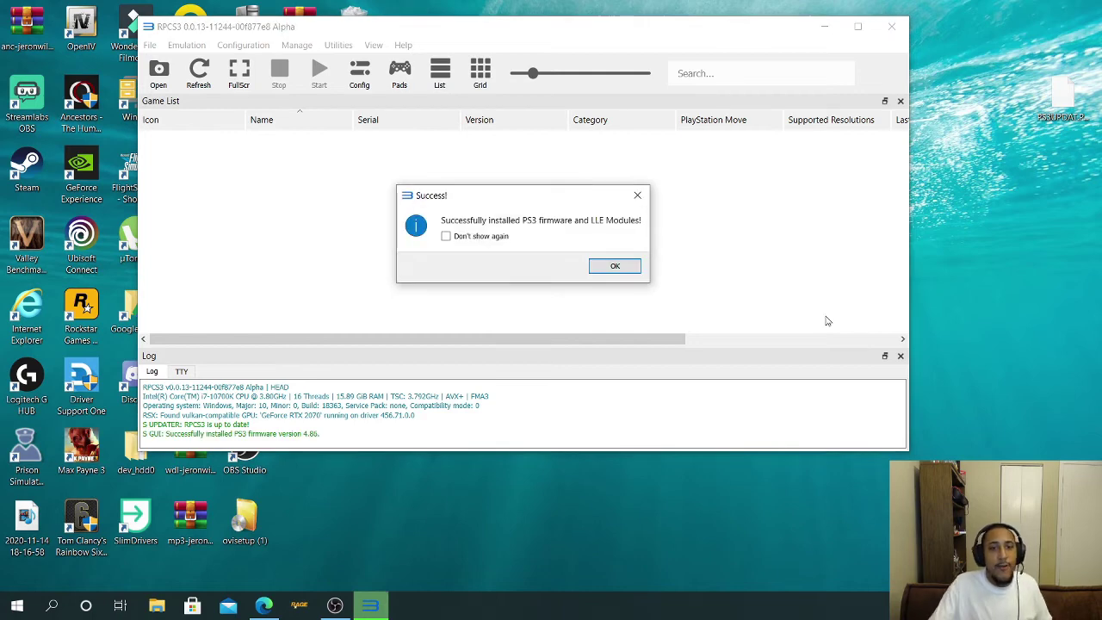
click(607, 267)
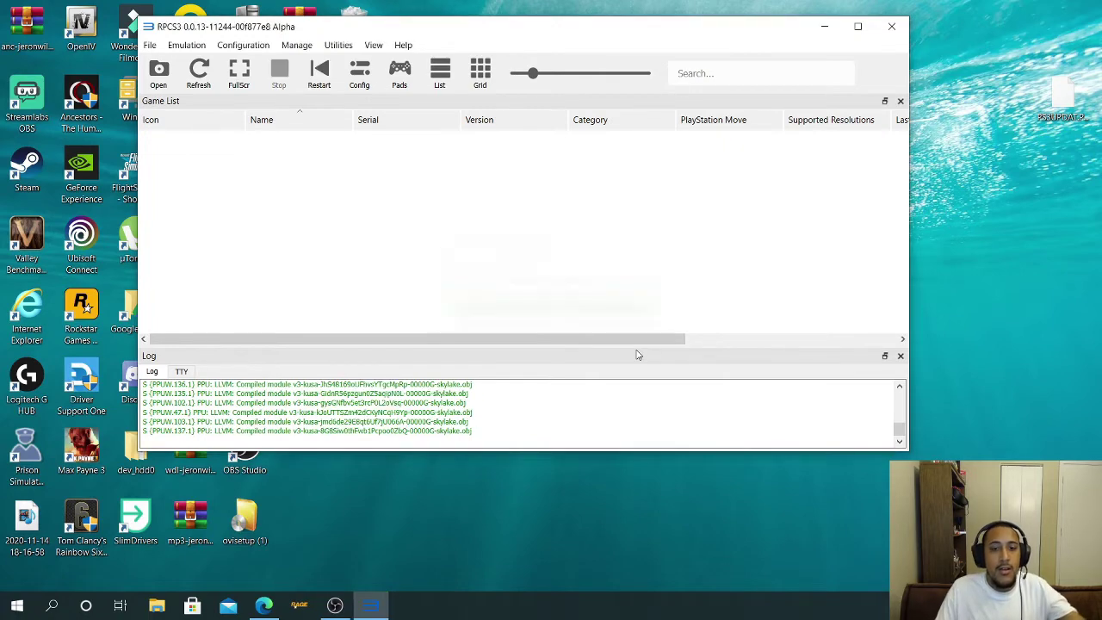
drag(356, 26, 387, 36)
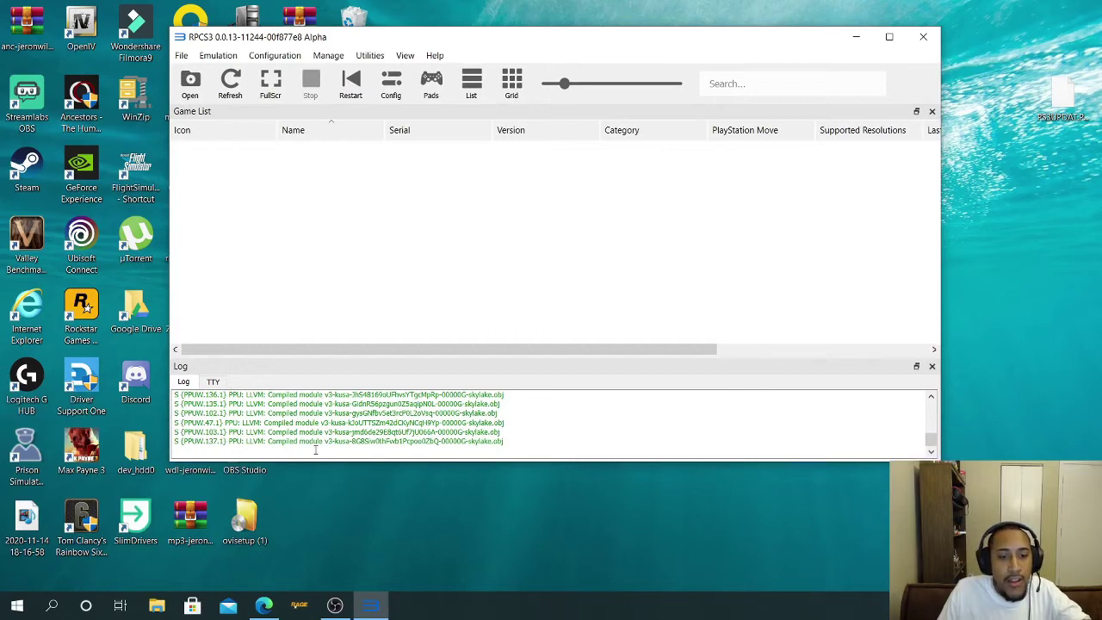
click(181, 56)
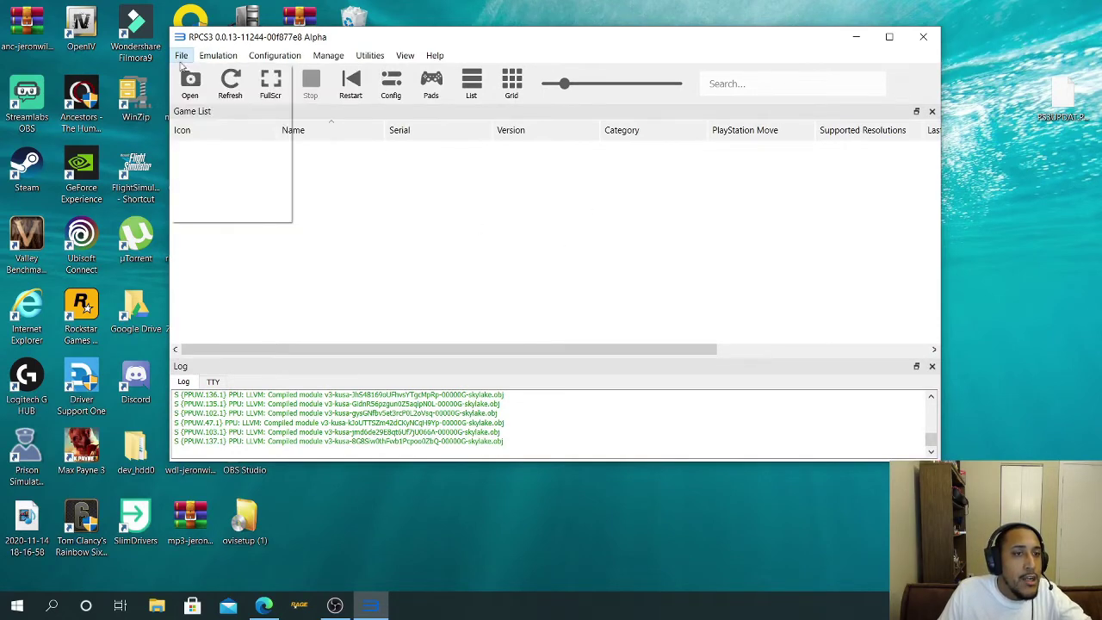
click(211, 87)
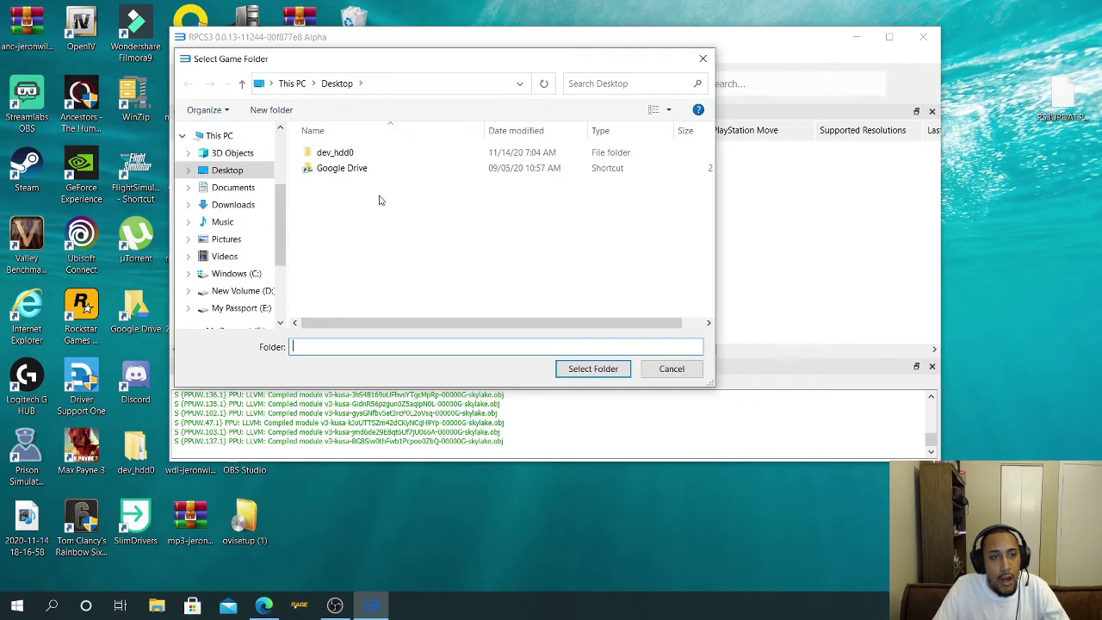
scroll(198, 258, down, 1)
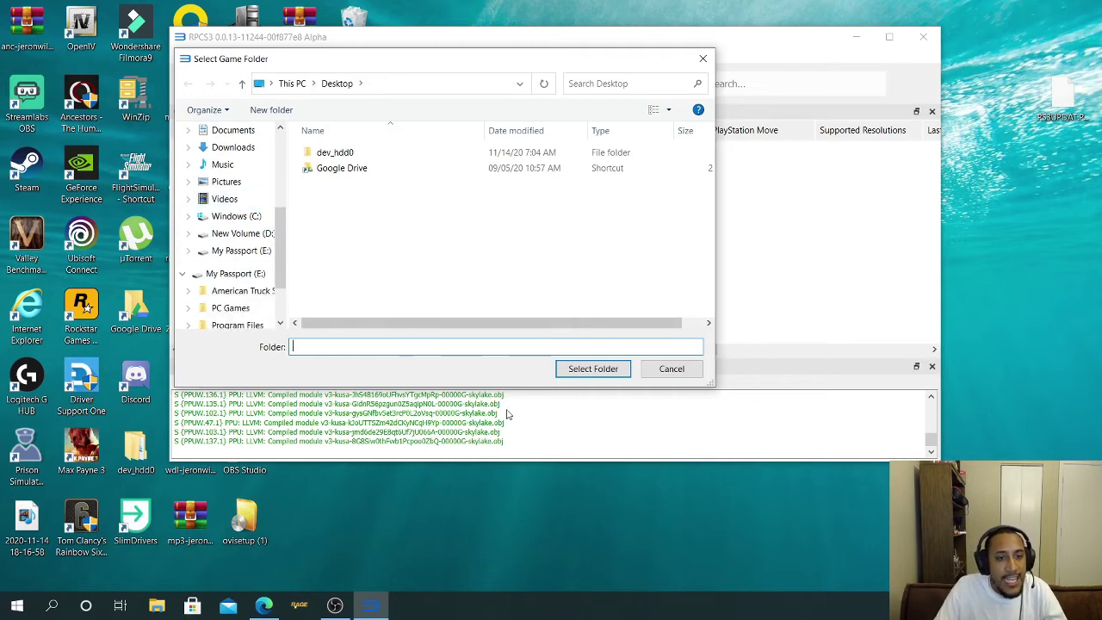
click(665, 369)
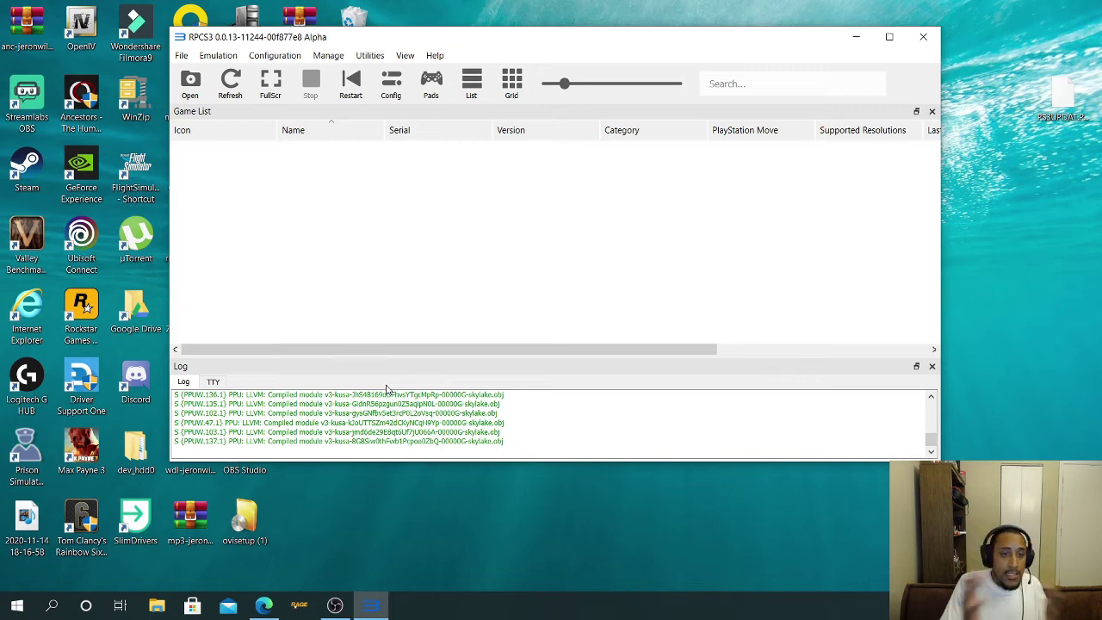
click(181, 56)
click(204, 86)
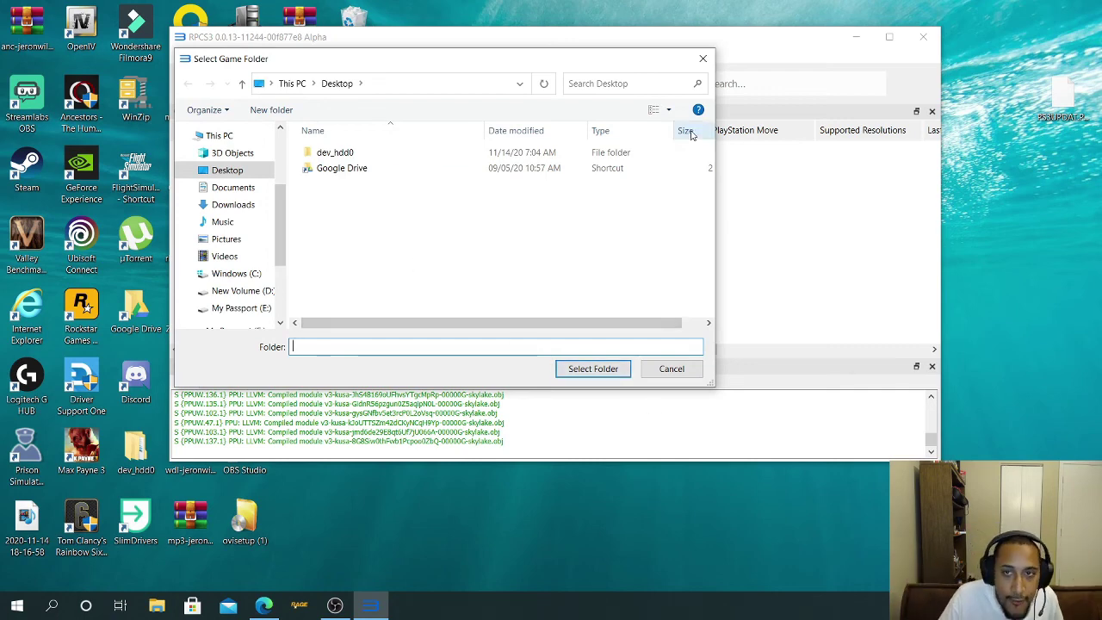
click(702, 59)
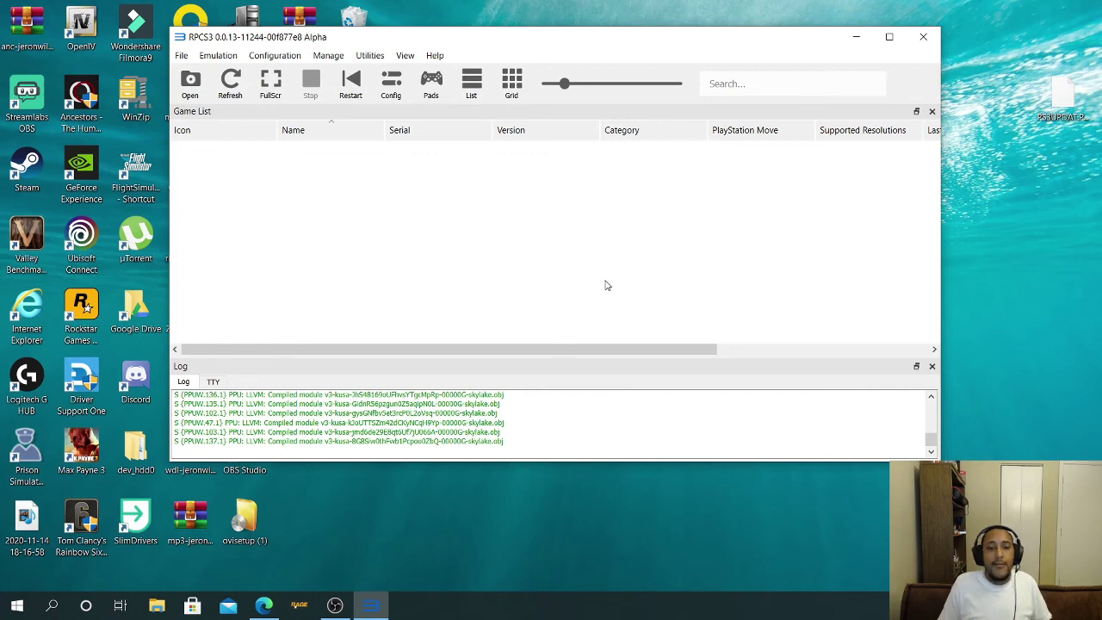